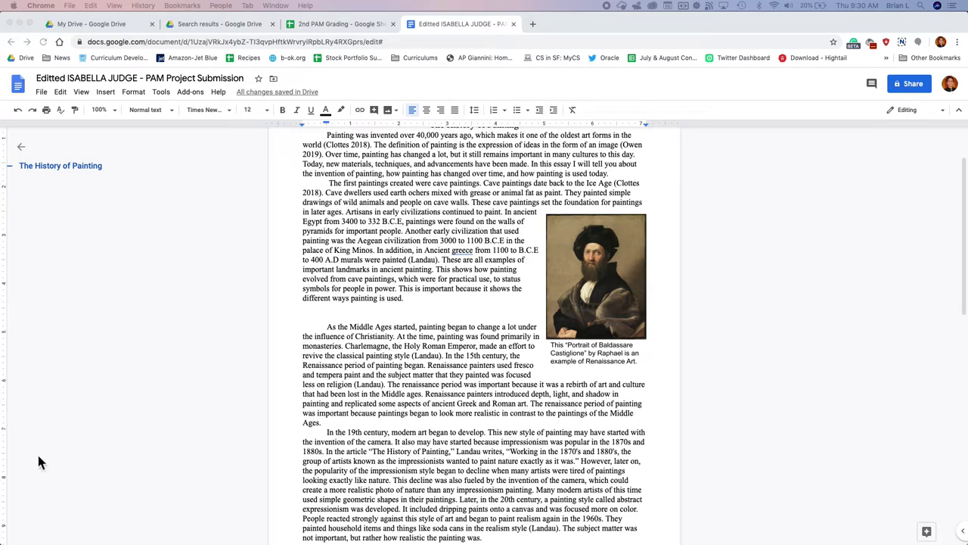
# Select the entire essay text with Edit > Select all.
pyautogui.scroll(3, 371, 465)
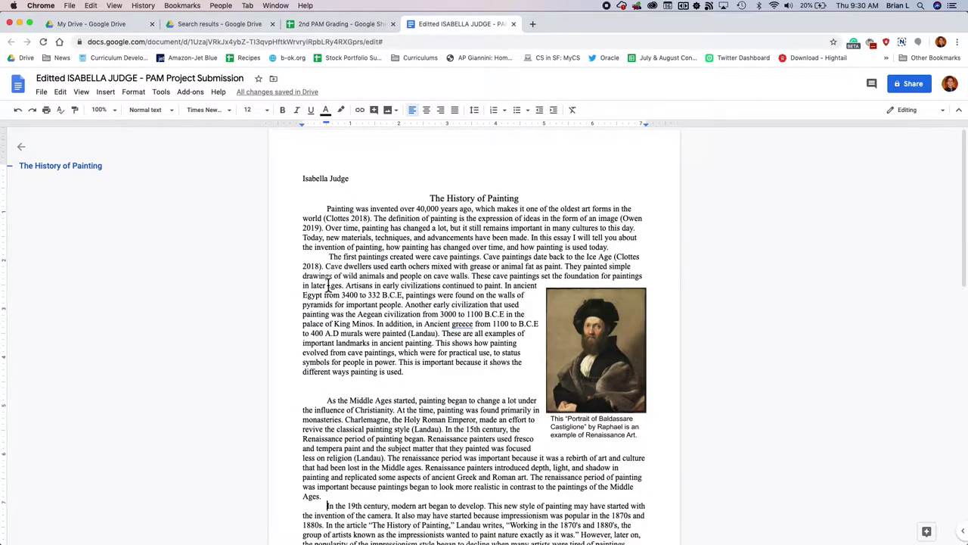
pyautogui.click(303, 180)
pyautogui.moveTo(302, 180)
pyautogui.mouseDown()
pyautogui.moveTo(411, 335)
pyautogui.moveTo(411, 527)
pyautogui.moveTo(432, 156)
pyautogui.moveTo(303, 163)
pyautogui.mouseUp()
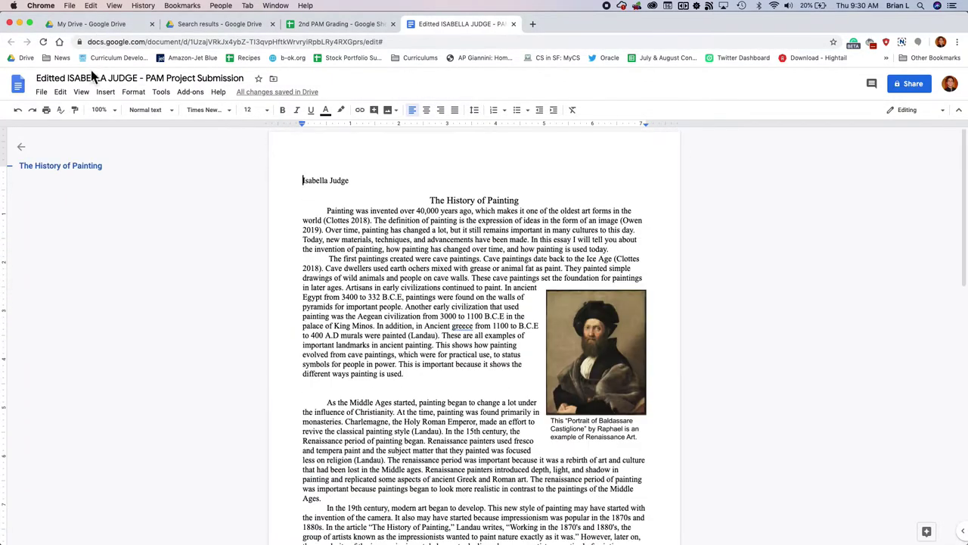
pyautogui.click(43, 93)
pyautogui.moveTo(60, 95)
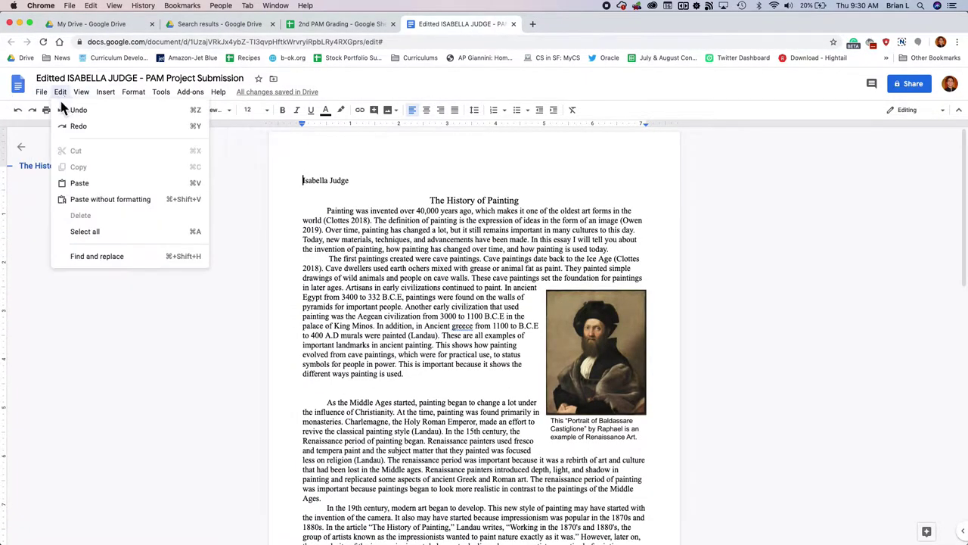
pyautogui.click(123, 233)
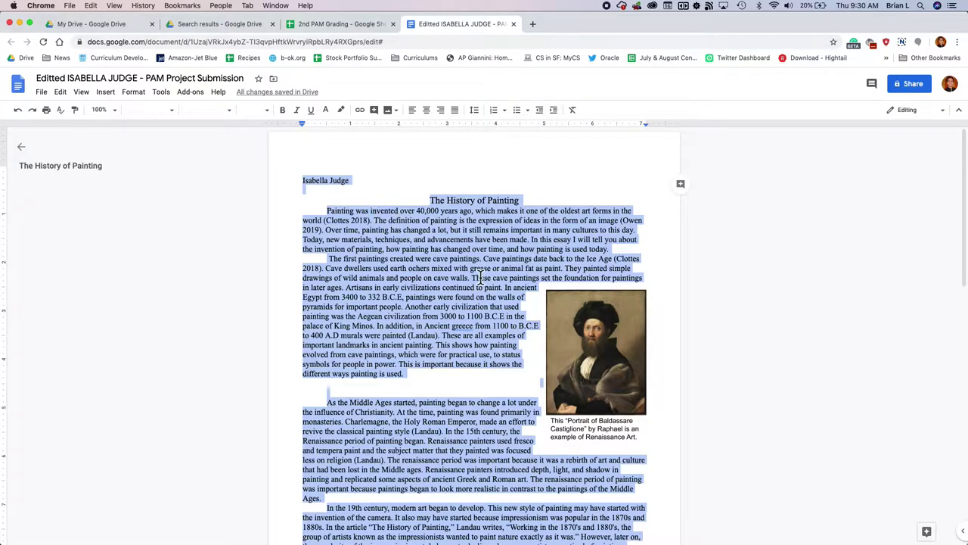
# Set the selected essay's line spacing to Double.
pyautogui.scroll(-15, 488, 273)
pyautogui.scroll(15, 479, 270)
pyautogui.moveTo(5, 184); pyautogui.dragTo(575, 202)
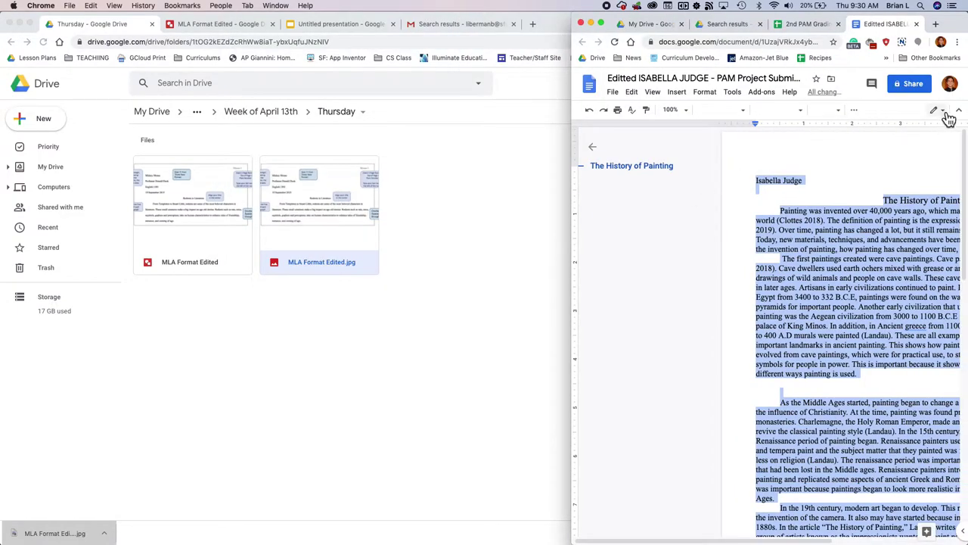
pyautogui.click(854, 110)
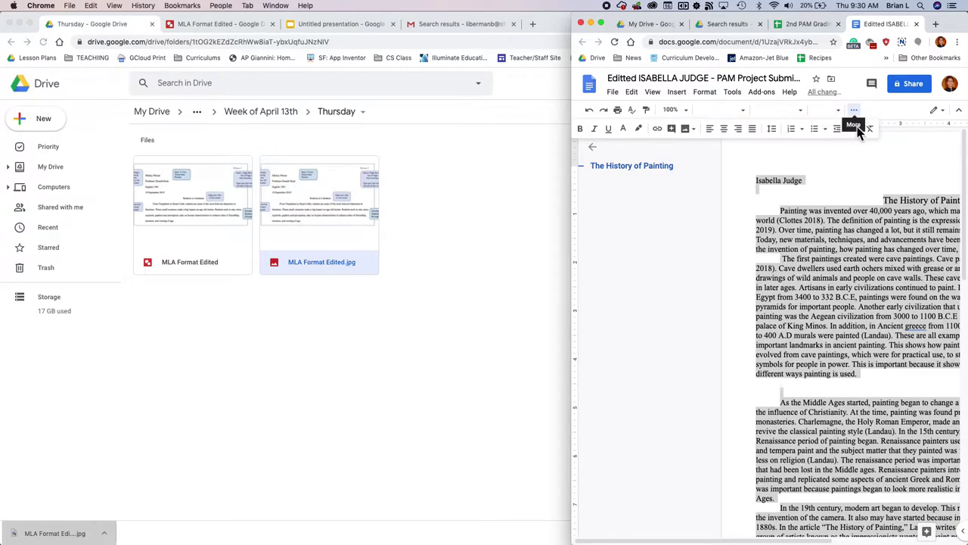
pyautogui.click(773, 129)
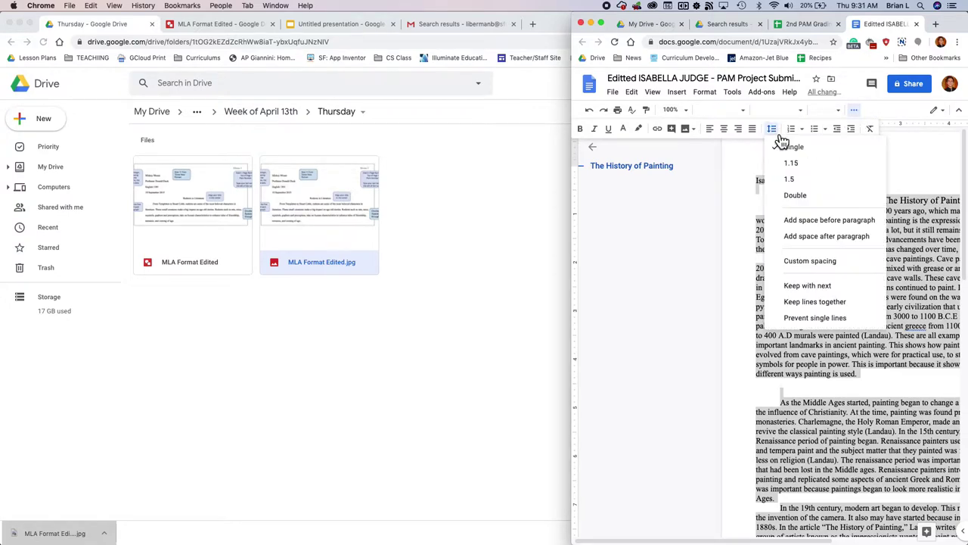
pyautogui.click(813, 198)
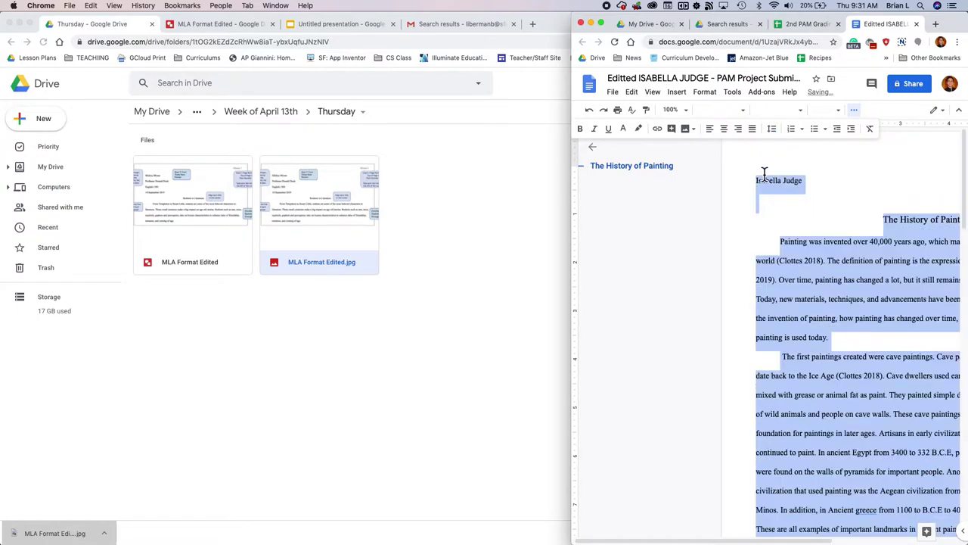
pyautogui.hotkey('ctrl', 'alt', 'Return')
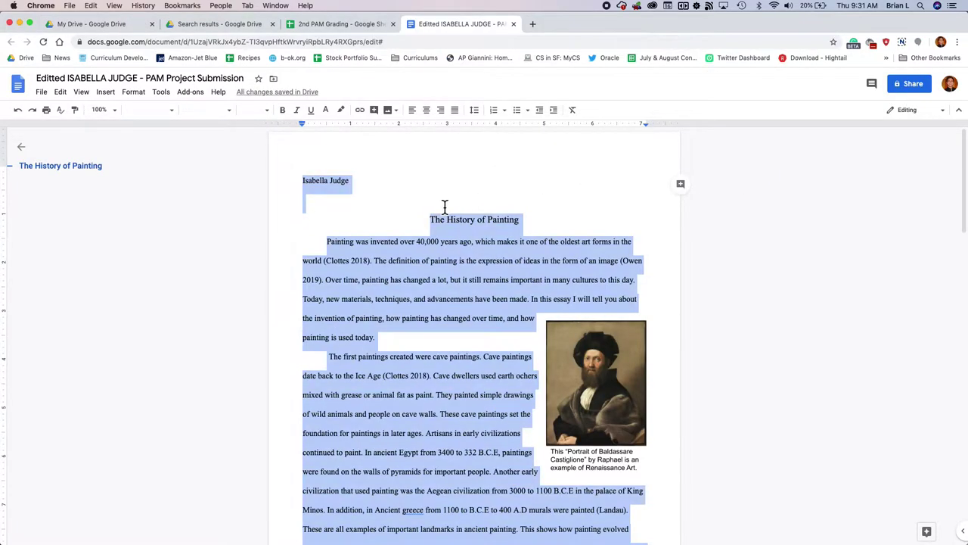
# Put the author's surname and an automatic page number in the page header.
pyautogui.click(445, 204)
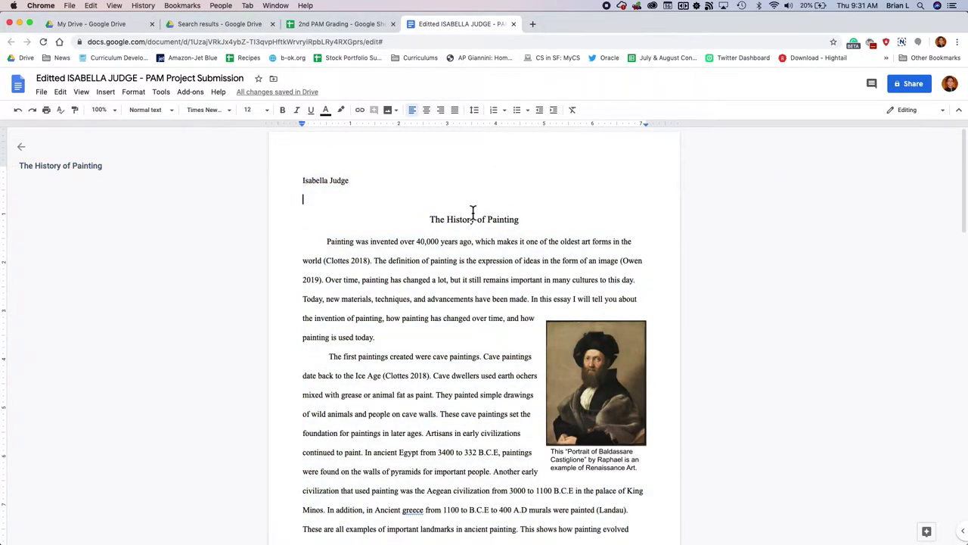
pyautogui.doubleClick(616, 153)
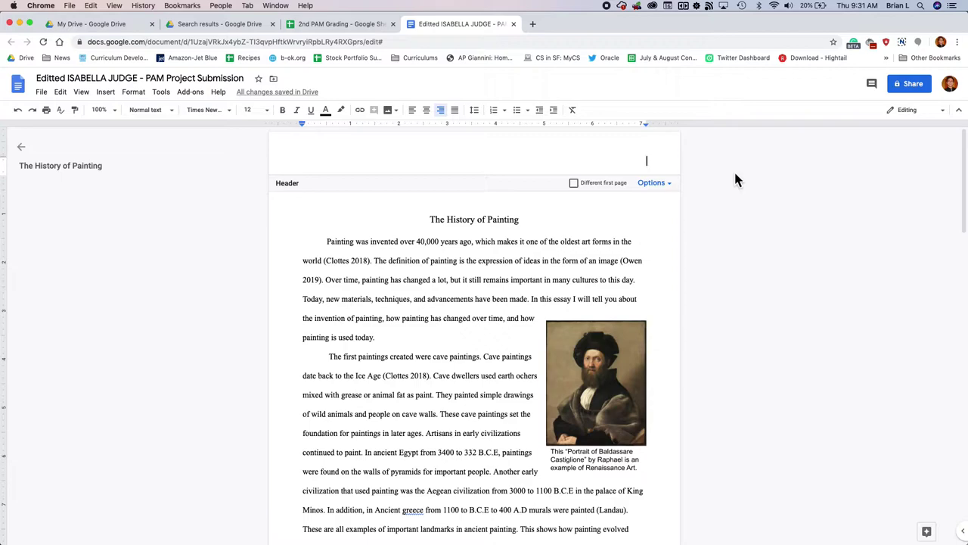
pyautogui.write('Judge')
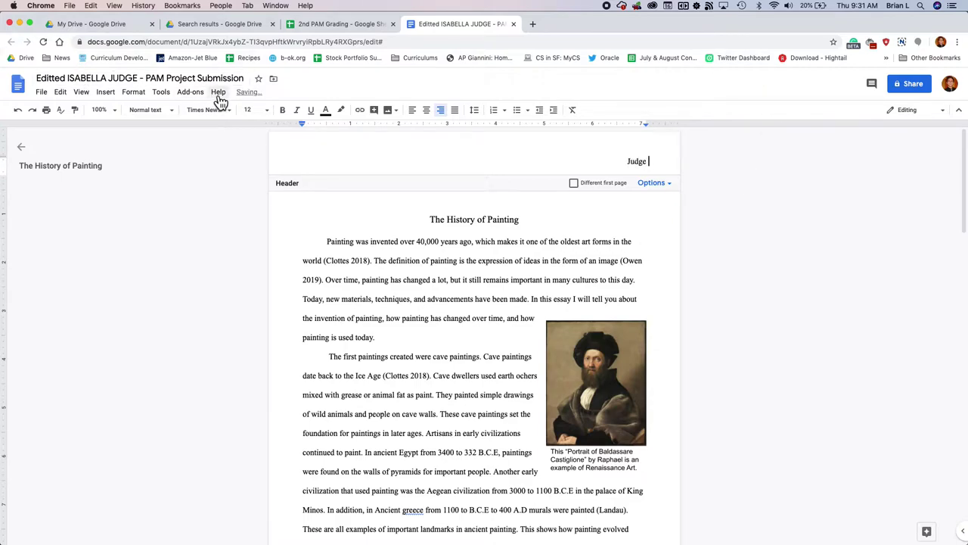
pyautogui.click(106, 94)
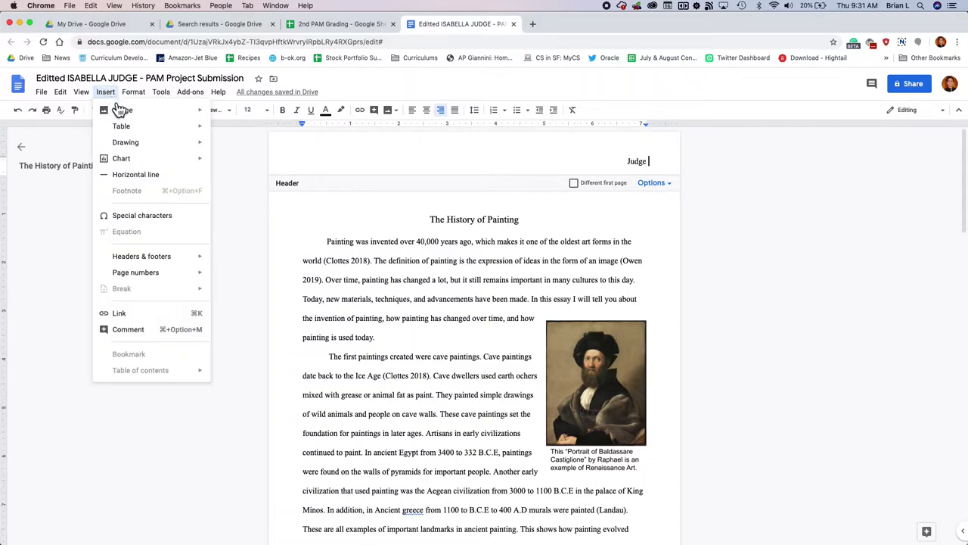
pyautogui.moveTo(122, 112)
pyautogui.moveTo(181, 278)
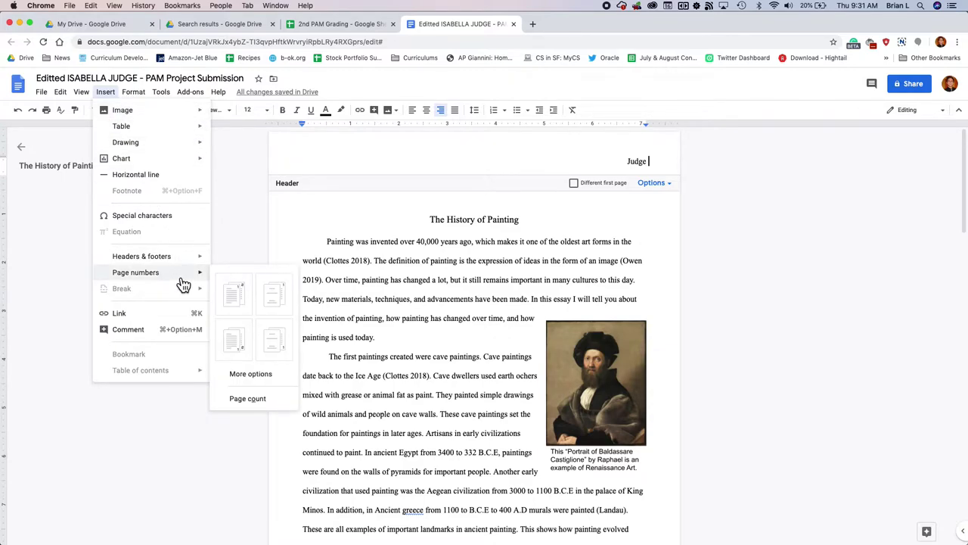
pyautogui.click(249, 311)
pyautogui.scroll(-10, 306, 297)
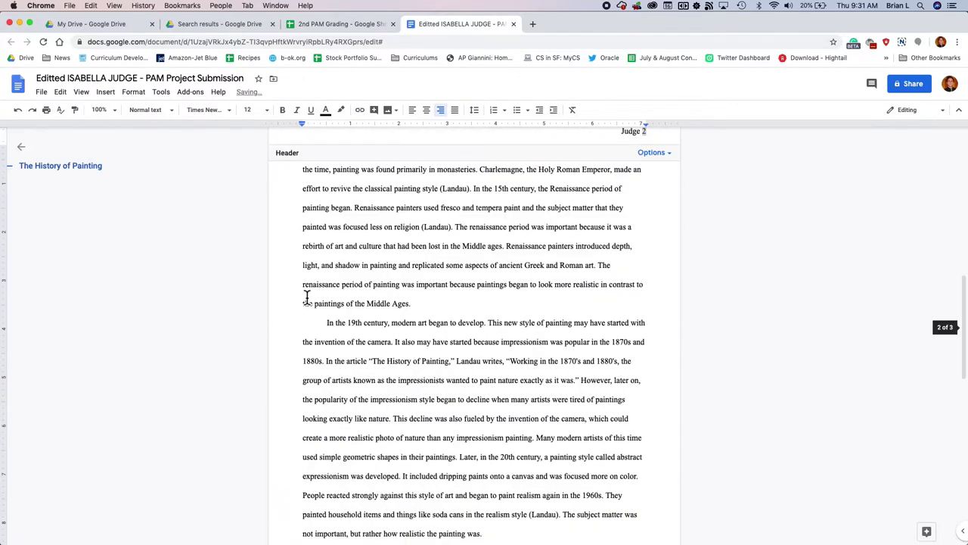
pyautogui.click(307, 297)
pyautogui.click(567, 407)
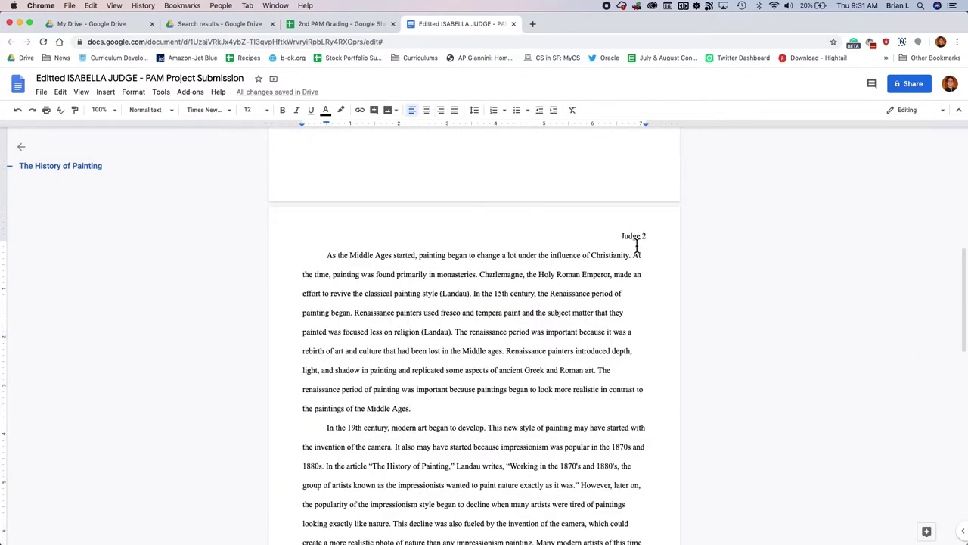
# Delete the duplicate page-number line on page 3.
pyautogui.scroll(-10, 620, 337)
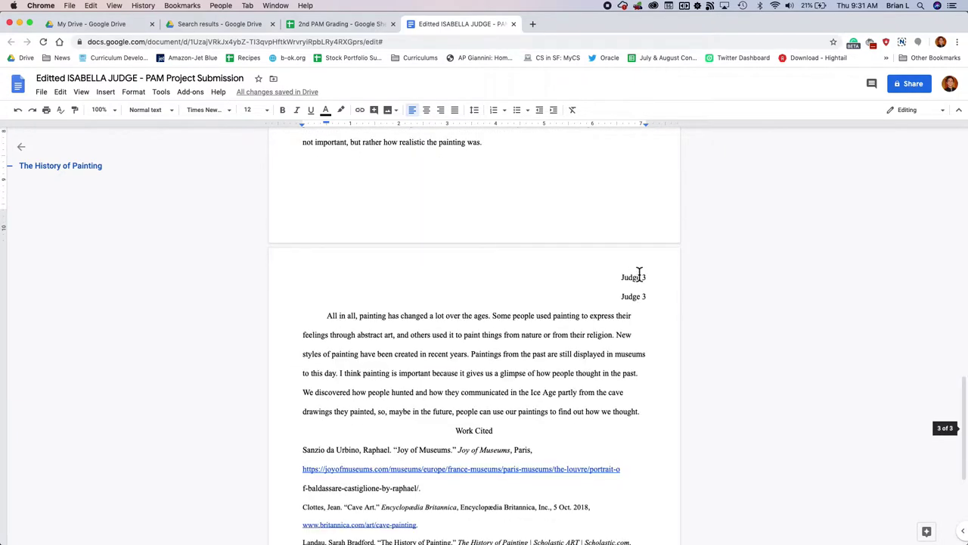
pyautogui.moveTo(622, 296); pyautogui.dragTo(649, 298)
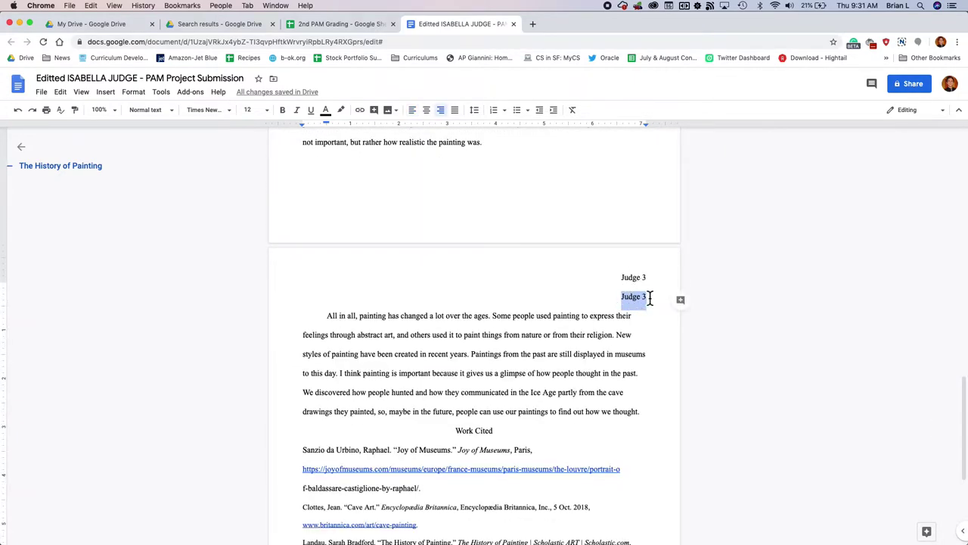
pyautogui.press('BackSpace')
pyautogui.click(294, 288)
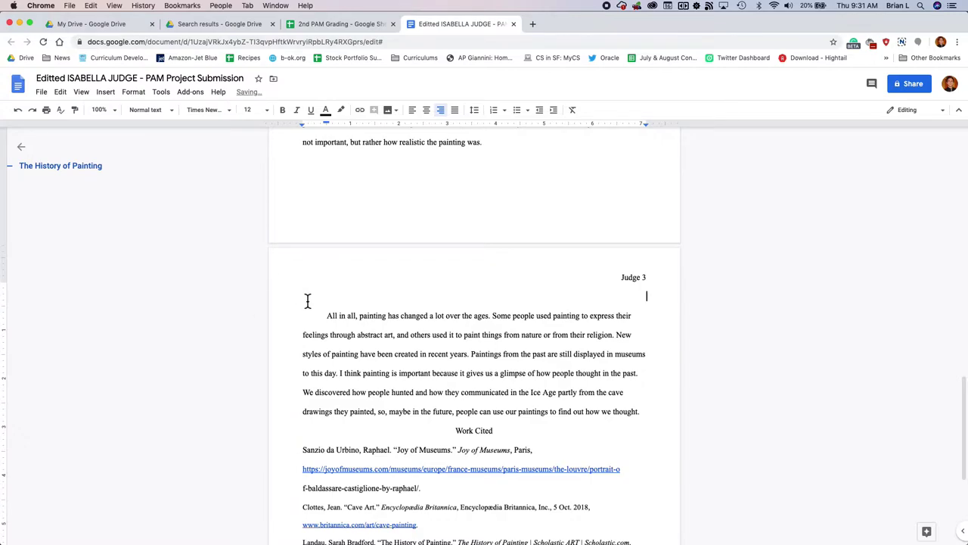
# Add the teacher's name and 'Social Studies 7' lines below the author's name.
pyautogui.scroll(20, 358, 271)
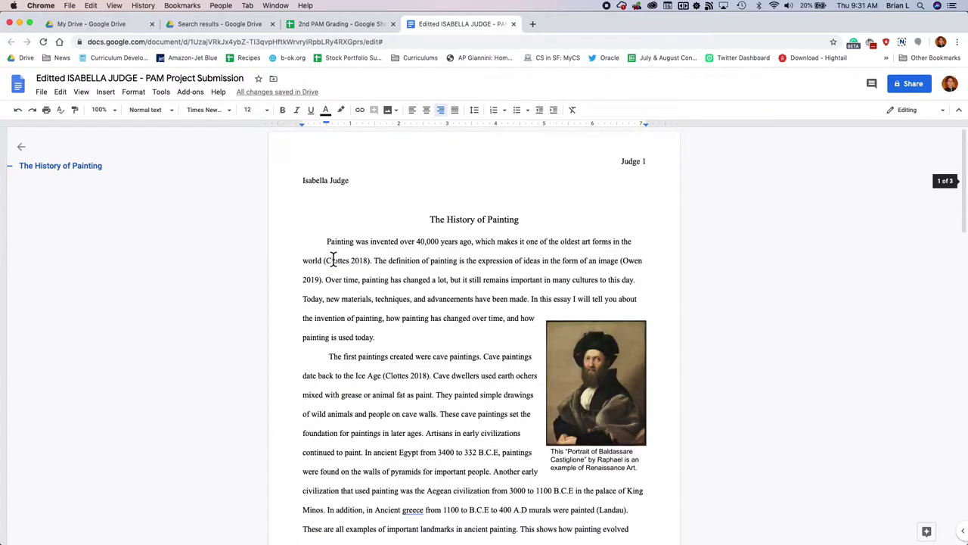
pyautogui.click(308, 186)
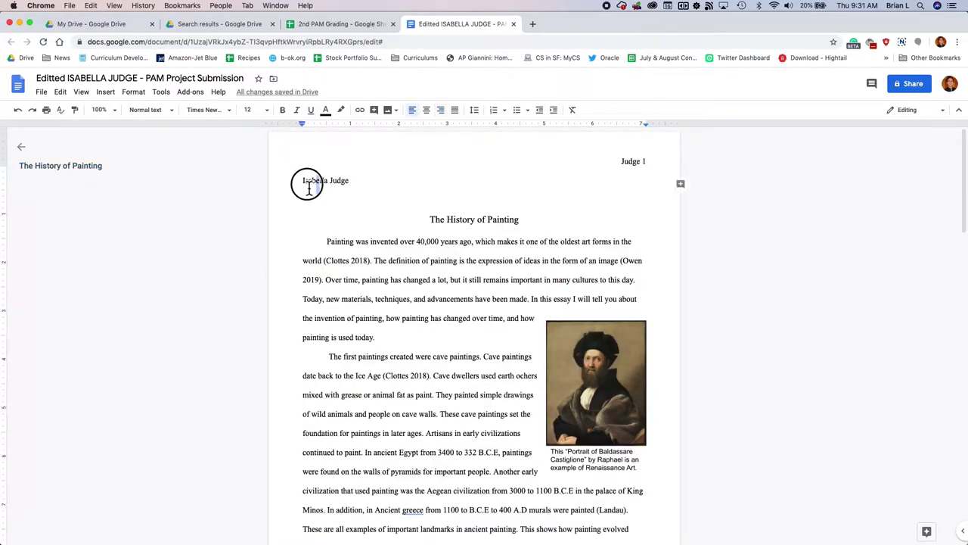
pyautogui.moveTo(303, 181); pyautogui.dragTo(363, 190)
pyautogui.click(348, 190)
pyautogui.press('Return')
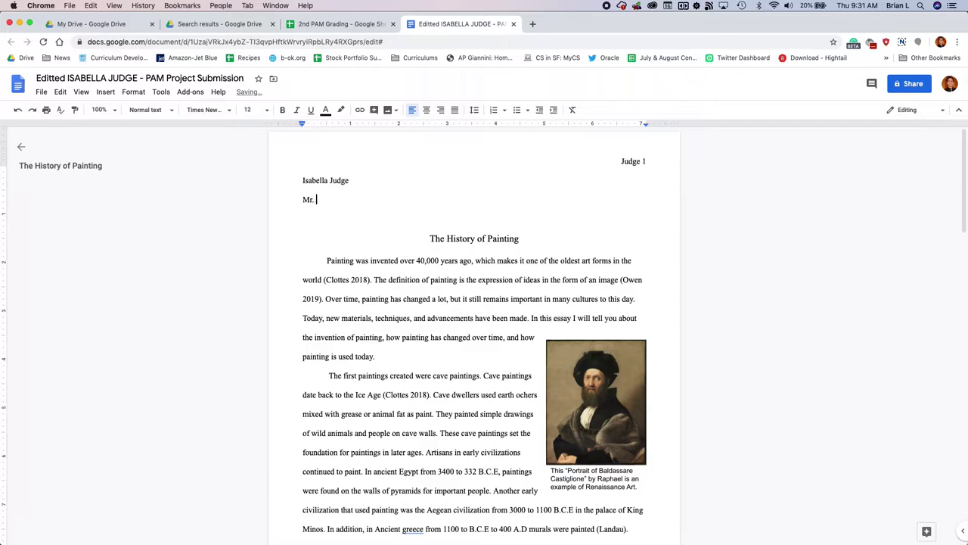
pyautogui.write('Mr. Liberman')
pyautogui.press('Return')
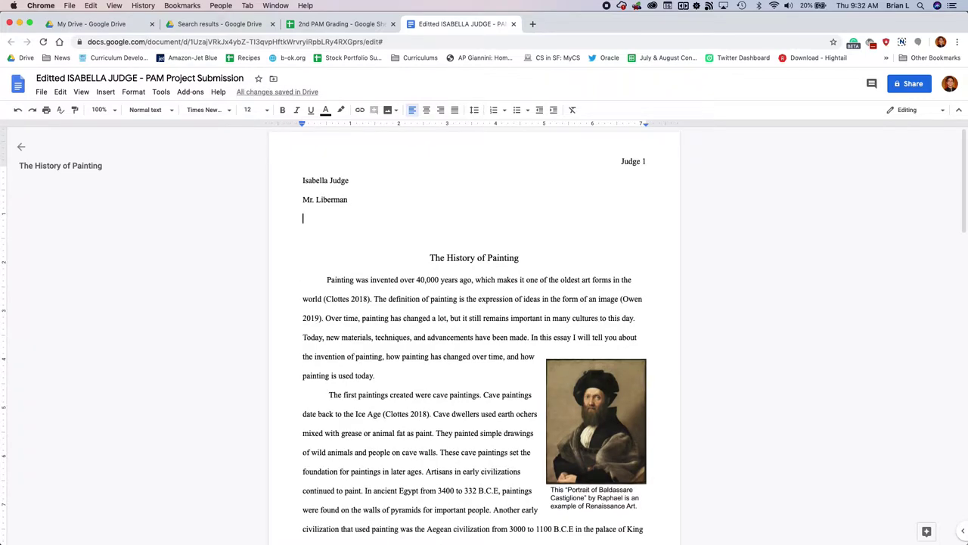
pyautogui.write('Sociu')
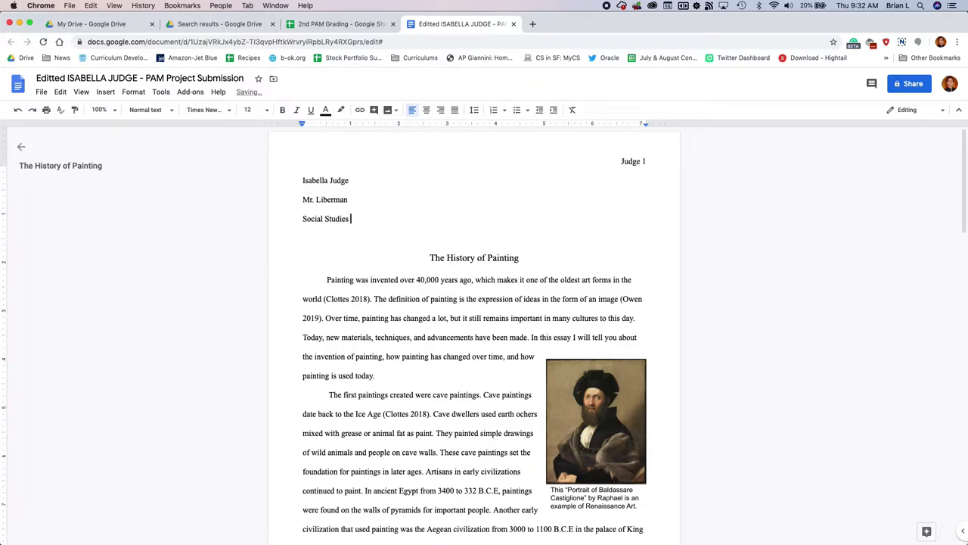
pyautogui.press('Return')
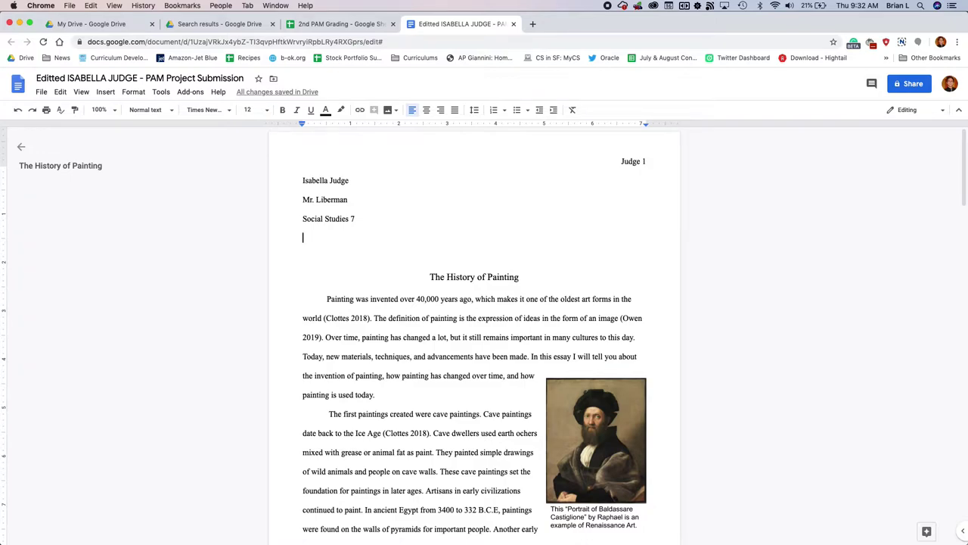
# Complete the date line with 17 and delete the empty line beneath it.
pyautogui.click(870, 6)
pyautogui.click(802, 53)
pyautogui.write('17 April 2020')
pyautogui.click(361, 258)
pyautogui.press('BackSpace')
# Delete the blank lines at the top of page 2 above 'As the Middle Ages'.
pyautogui.scroll(-5, 458, 268)
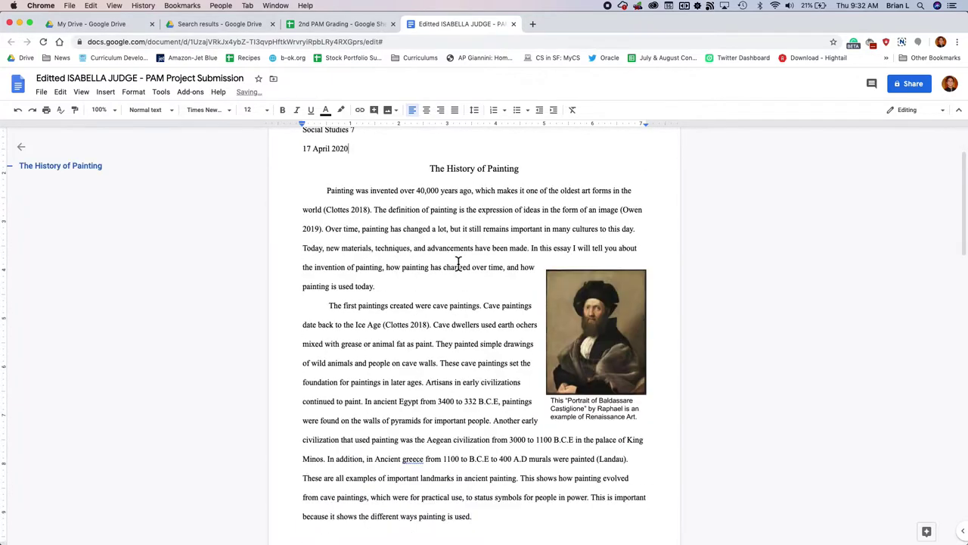
pyautogui.scroll(-10, 468, 280)
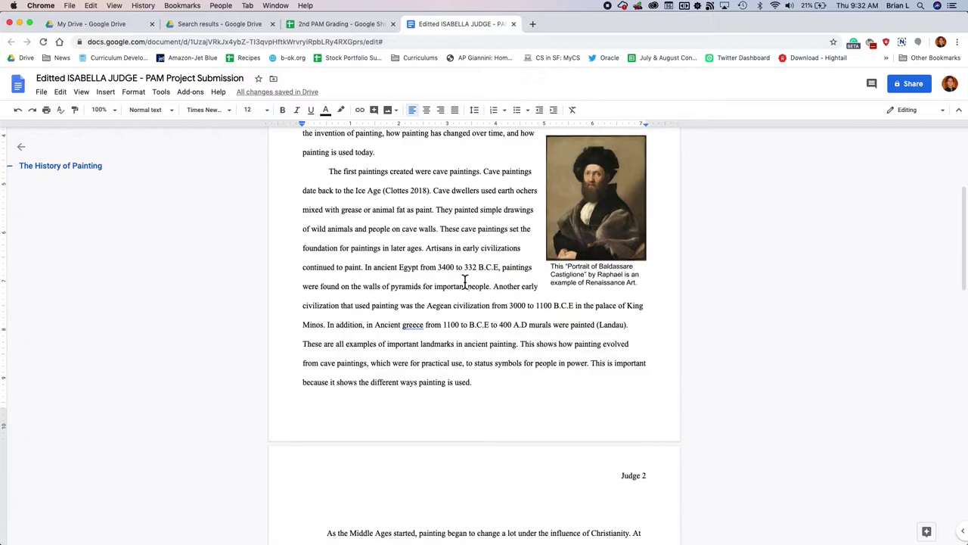
pyautogui.scroll(-3, 467, 280)
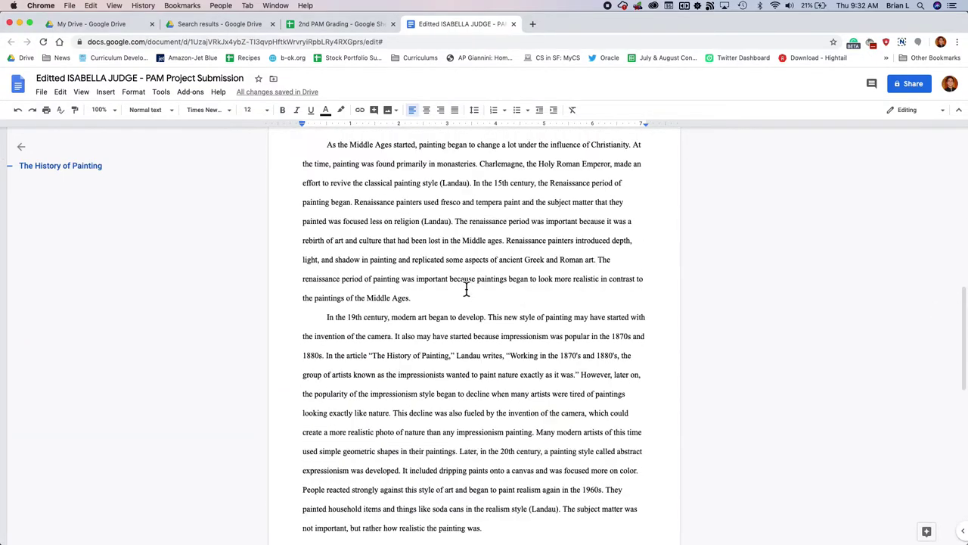
pyautogui.scroll(2, 406, 245)
pyautogui.click(387, 217)
pyautogui.press('BackSpace')
pyautogui.press('BackSpace')
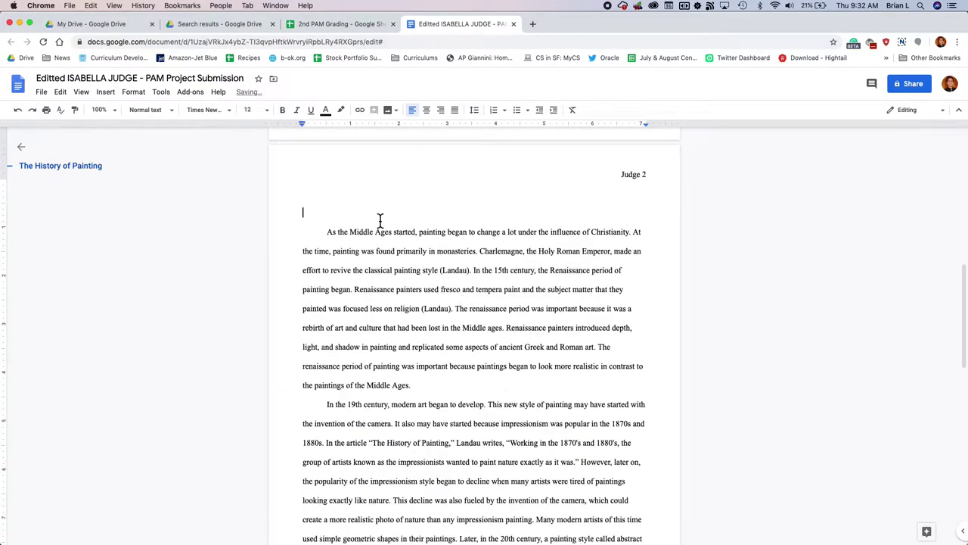
pyautogui.scroll(-15, 456, 293)
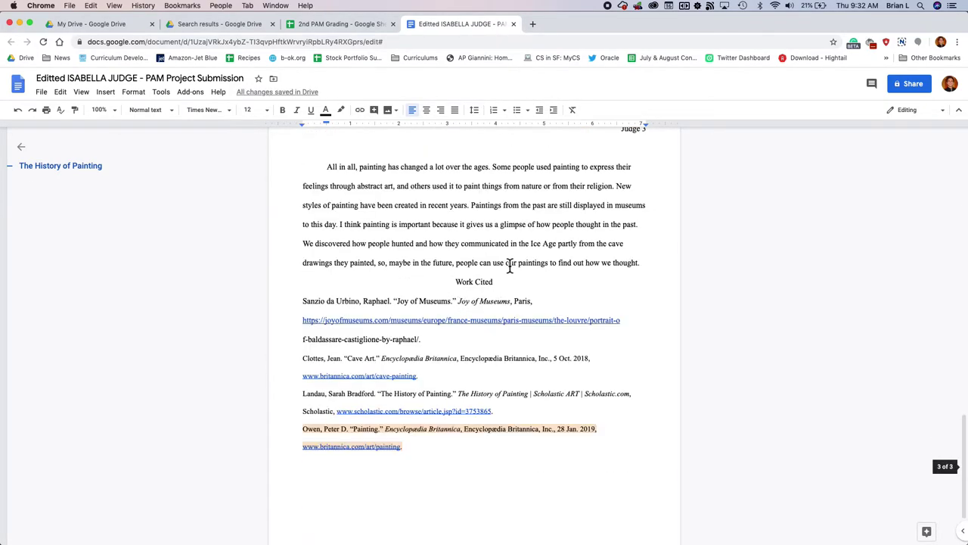
pyautogui.scroll(-1, 380, 431)
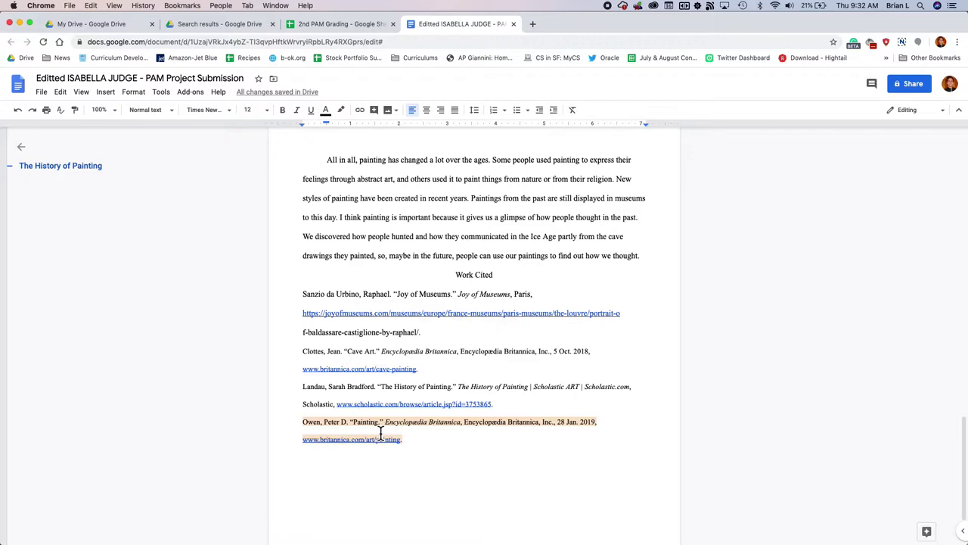
pyautogui.moveTo(348, 422)
pyautogui.mouseDown()
pyautogui.moveTo(443, 426)
pyautogui.moveTo(473, 446)
pyautogui.mouseUp()
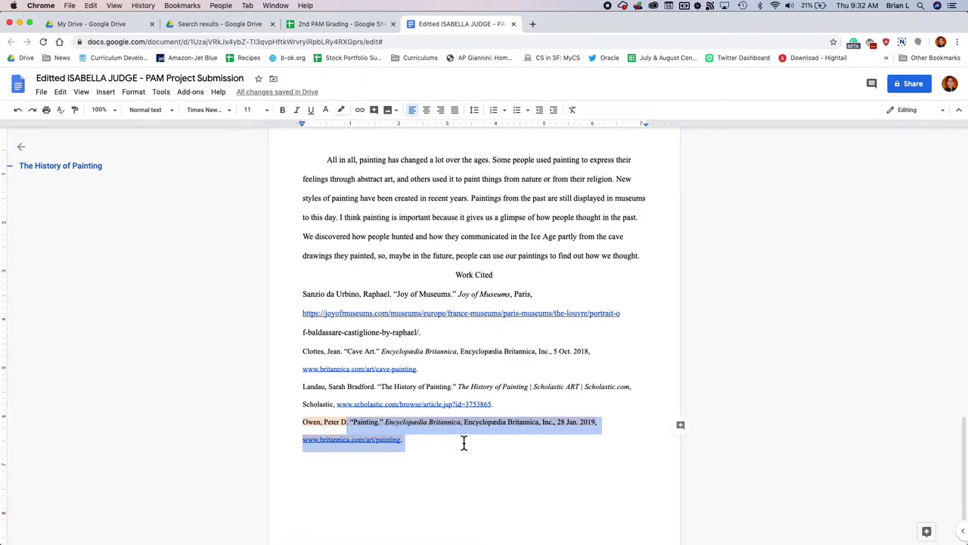
pyautogui.click(462, 444)
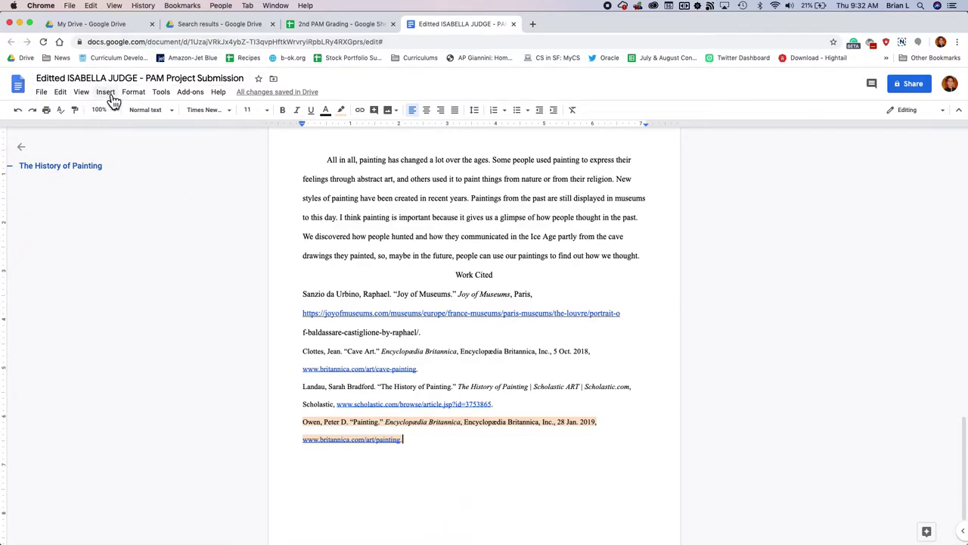
# Select the whole essay and set its highlight colour to None.
pyautogui.click(63, 94)
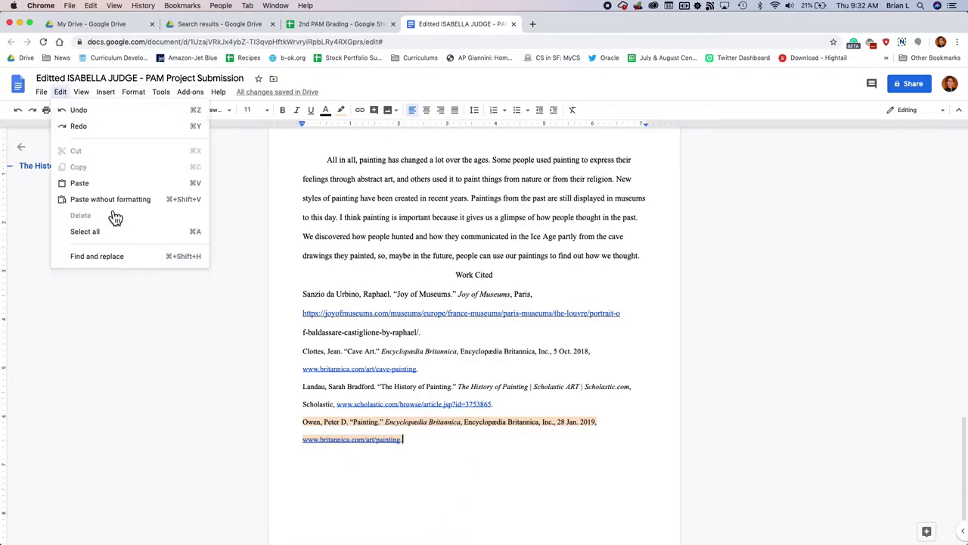
pyautogui.click(125, 235)
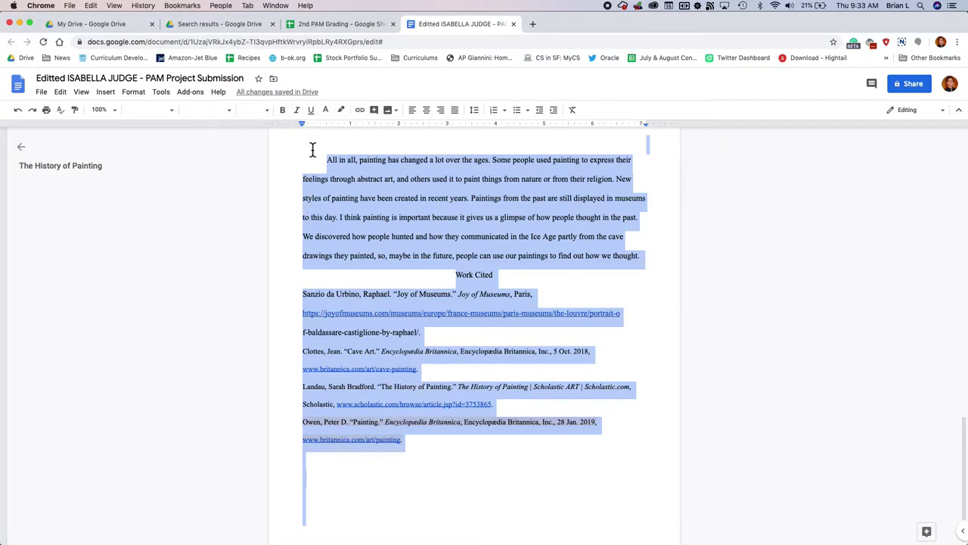
pyautogui.click(341, 110)
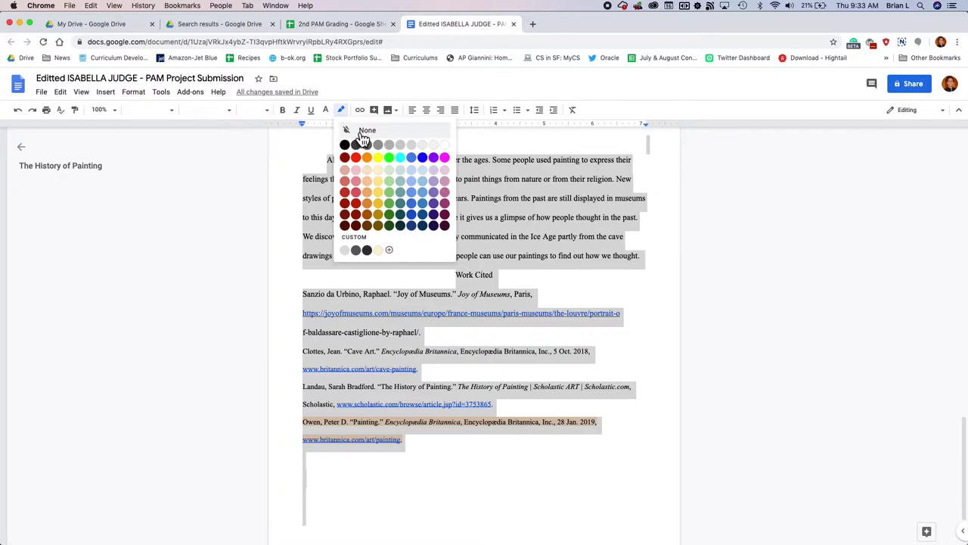
pyautogui.click(364, 130)
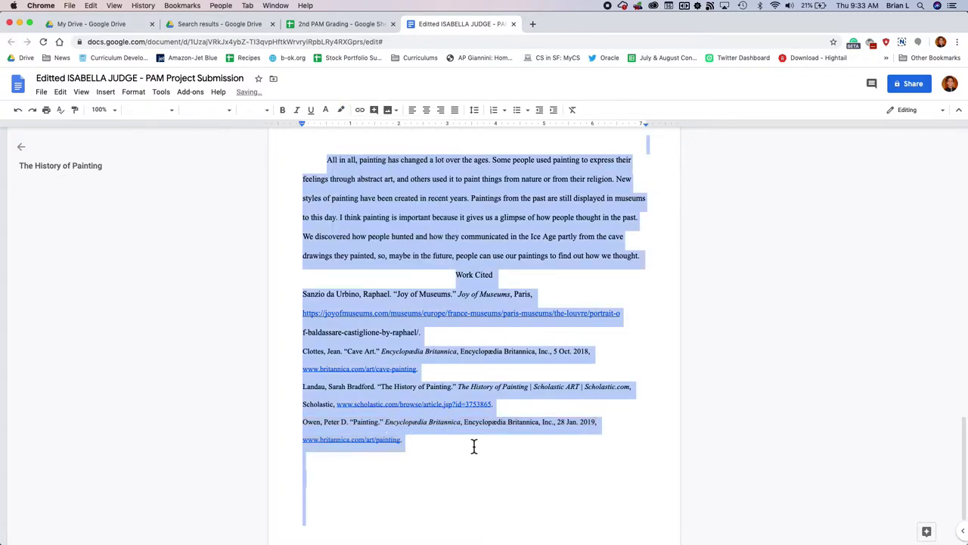
# Set all the essay text to Times New Roman.
pyautogui.click(175, 115)
pyautogui.click(182, 115)
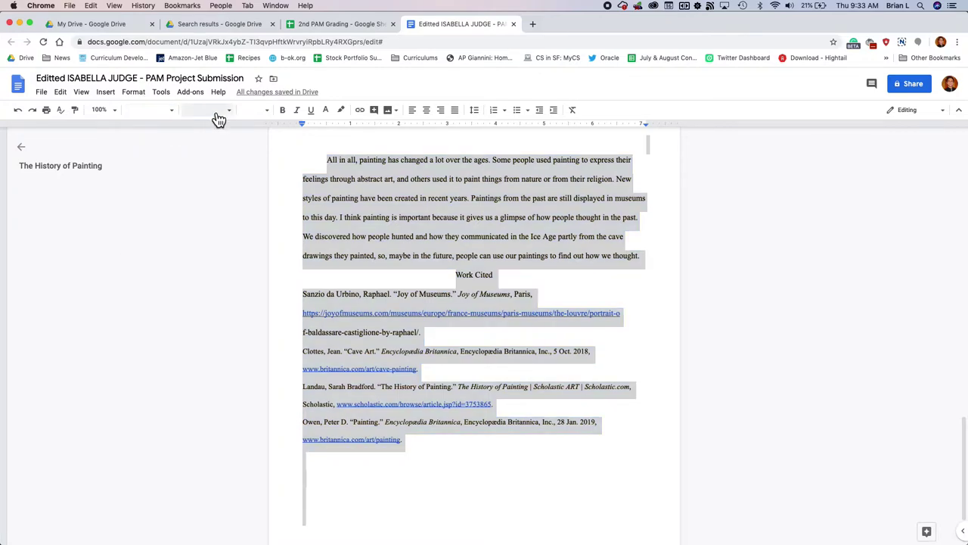
pyautogui.click(231, 115)
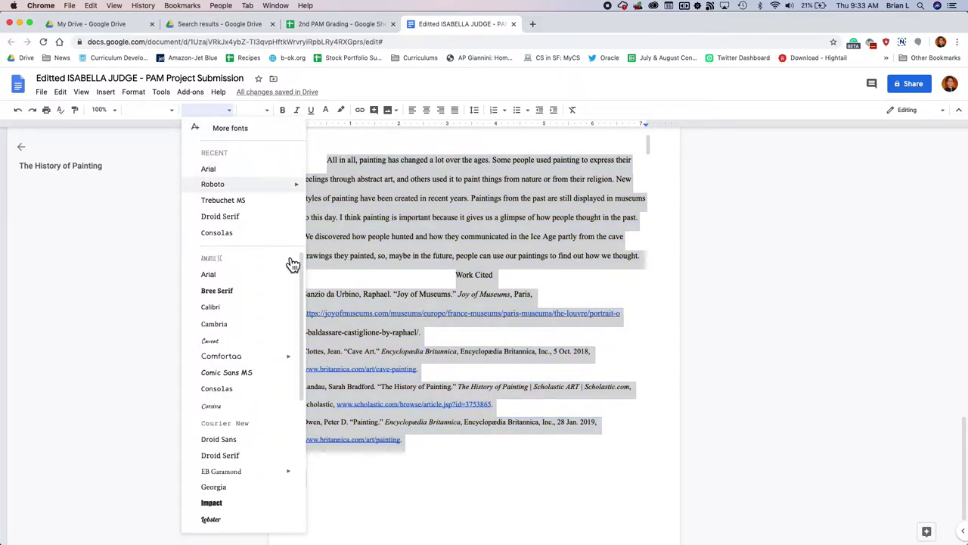
pyautogui.moveTo(305, 272); pyautogui.dragTo(287, 428)
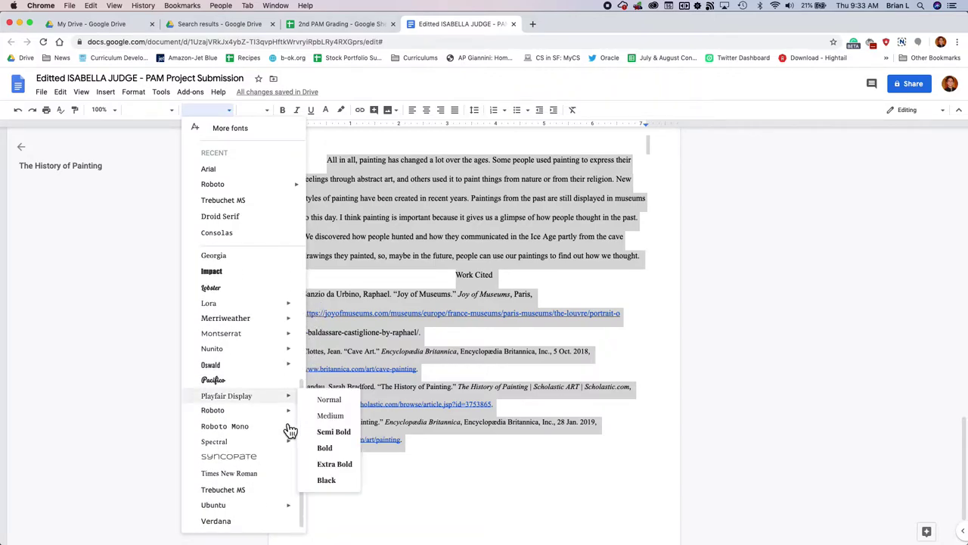
pyautogui.click(268, 477)
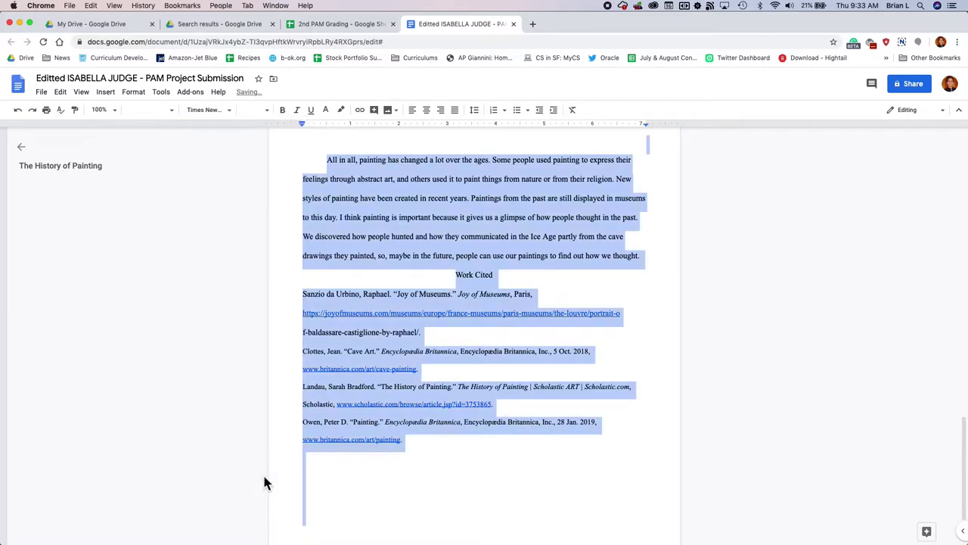
pyautogui.click(227, 413)
# Try a Tab indent at the start of the Sanzio citation, then undo it.
pyautogui.click(293, 318)
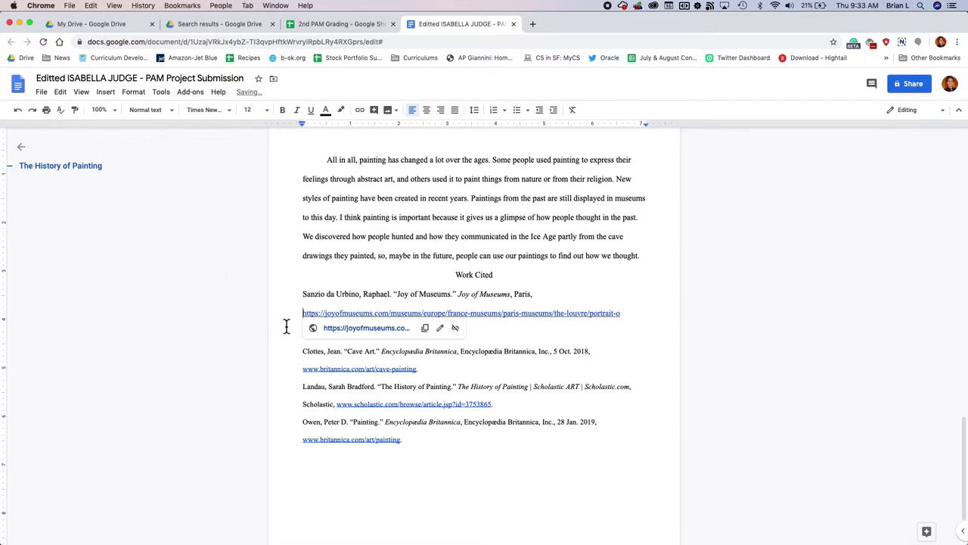
pyautogui.click(294, 290)
pyautogui.click(410, 293)
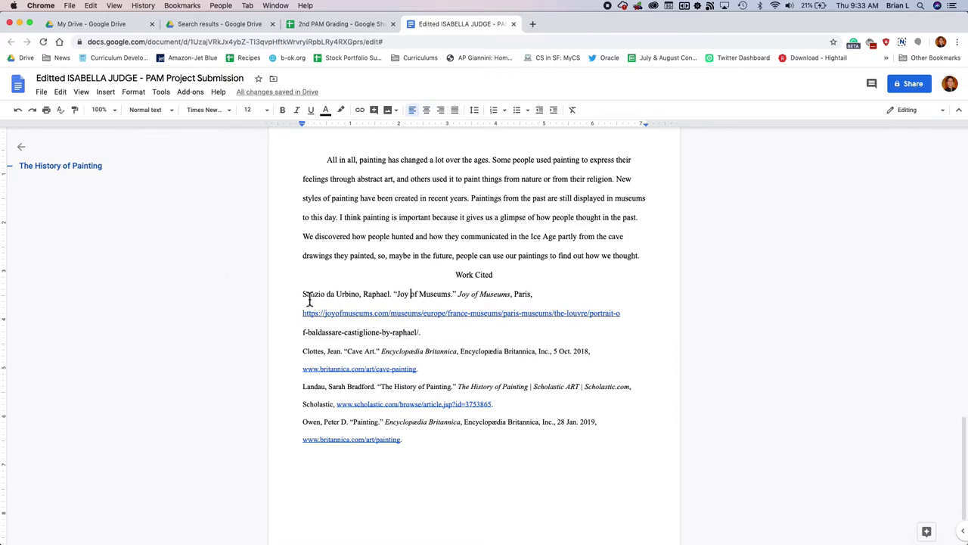
pyautogui.moveTo(302, 295); pyautogui.dragTo(431, 334)
pyautogui.press('super+c')
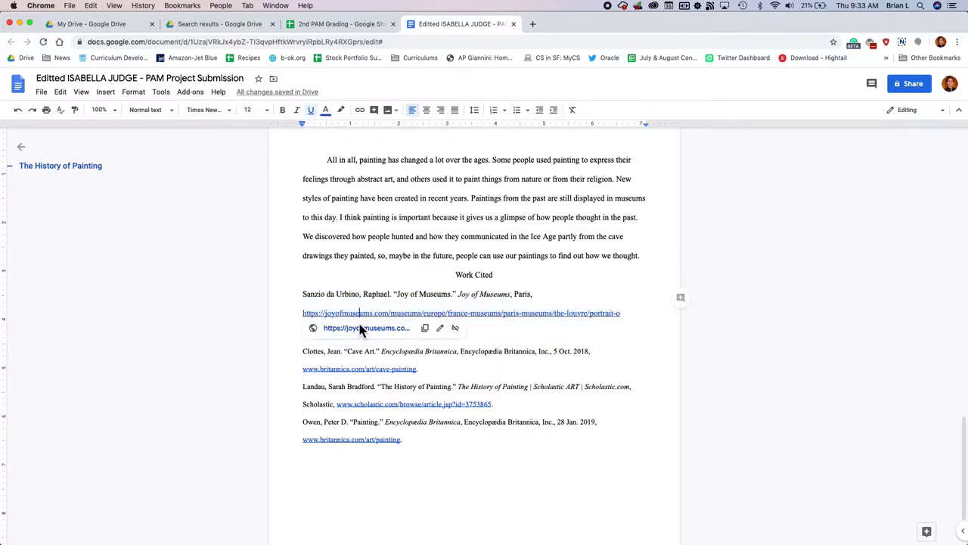
pyautogui.moveTo(458, 441); pyautogui.dragTo(391, 286)
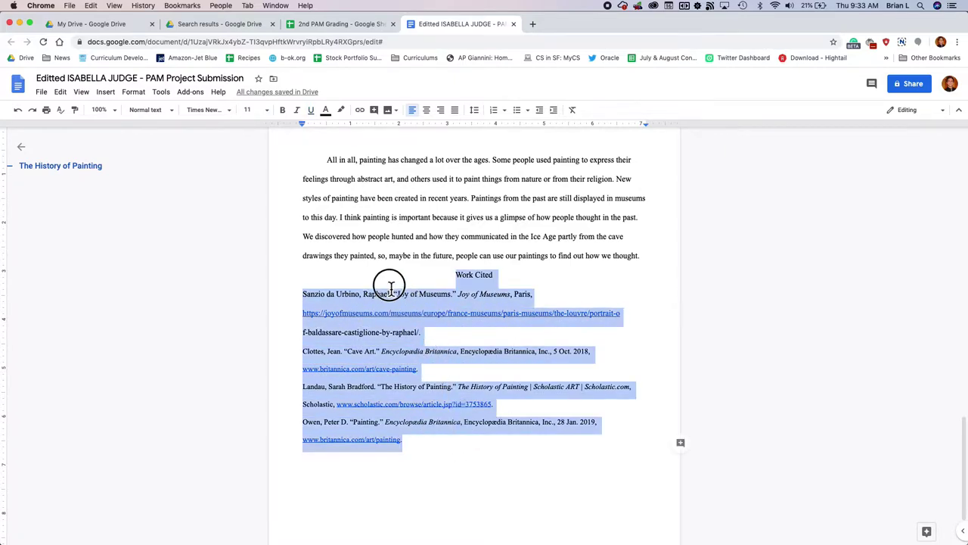
pyautogui.click(383, 403)
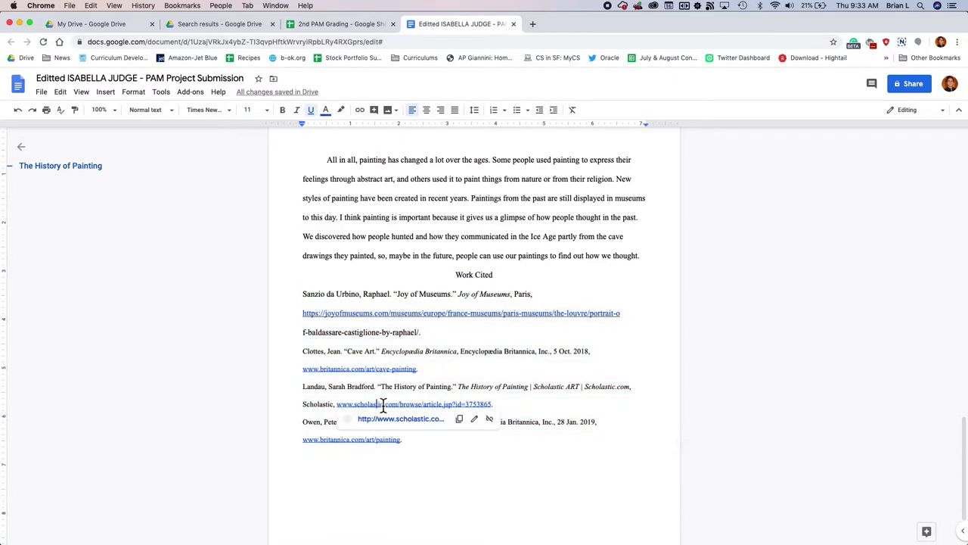
pyautogui.click(286, 322)
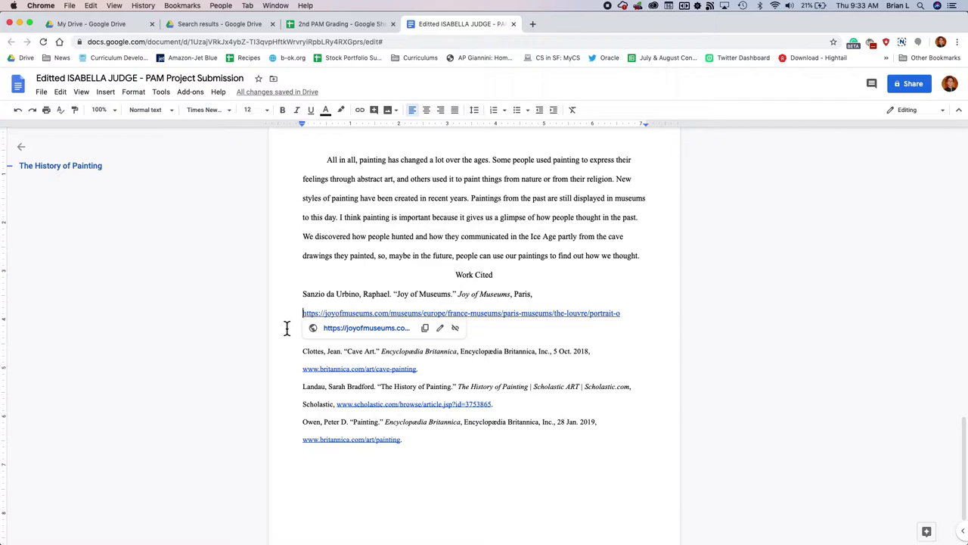
pyautogui.press('Up')
pyautogui.press('Tab')
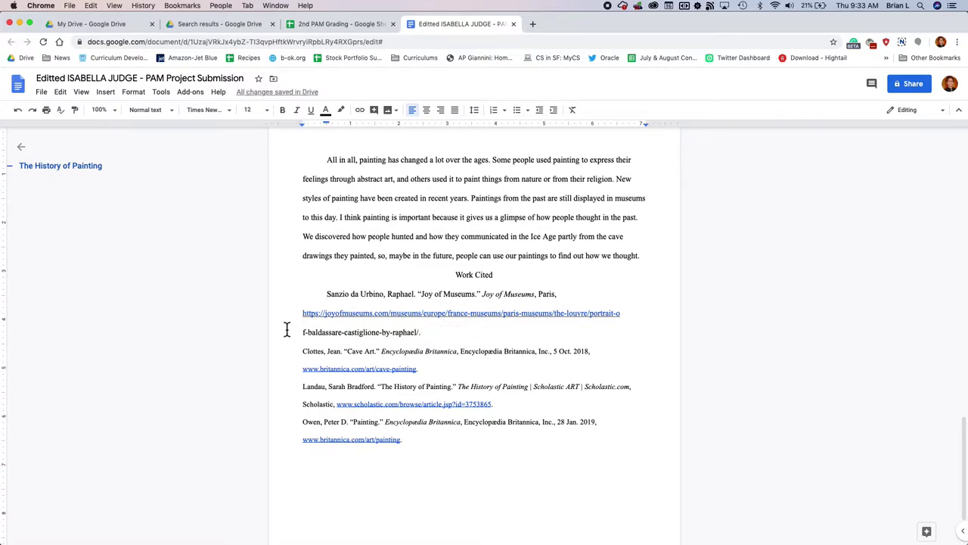
pyautogui.press('super+z')
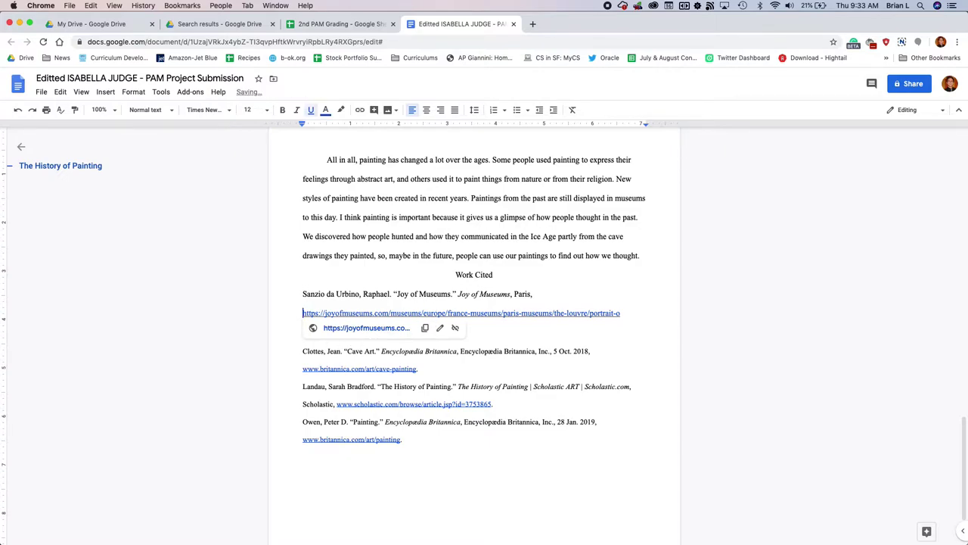
# Indent the joyofmuseums and 'f-baldassare-castiglione' lines, then select the whole Raphael citation.
pyautogui.press('Tab')
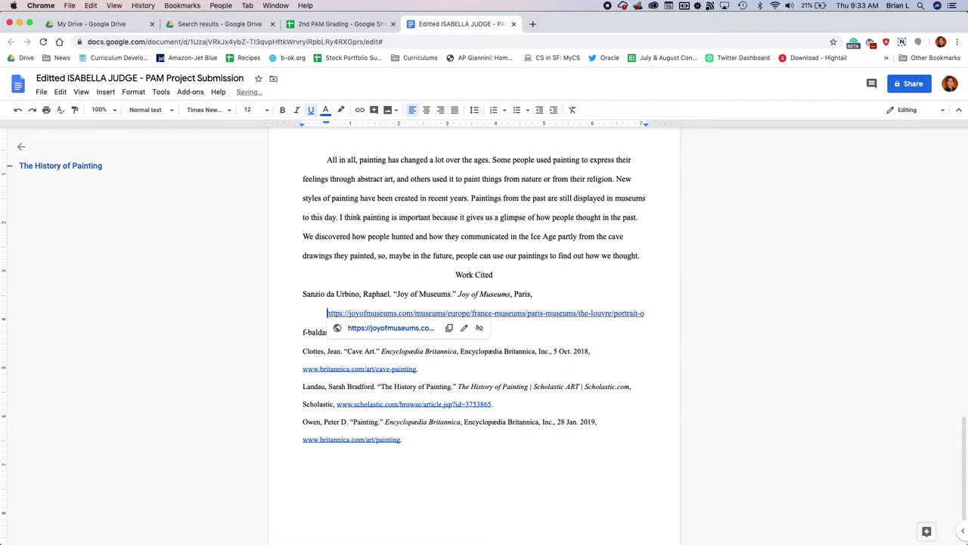
pyautogui.click(292, 340)
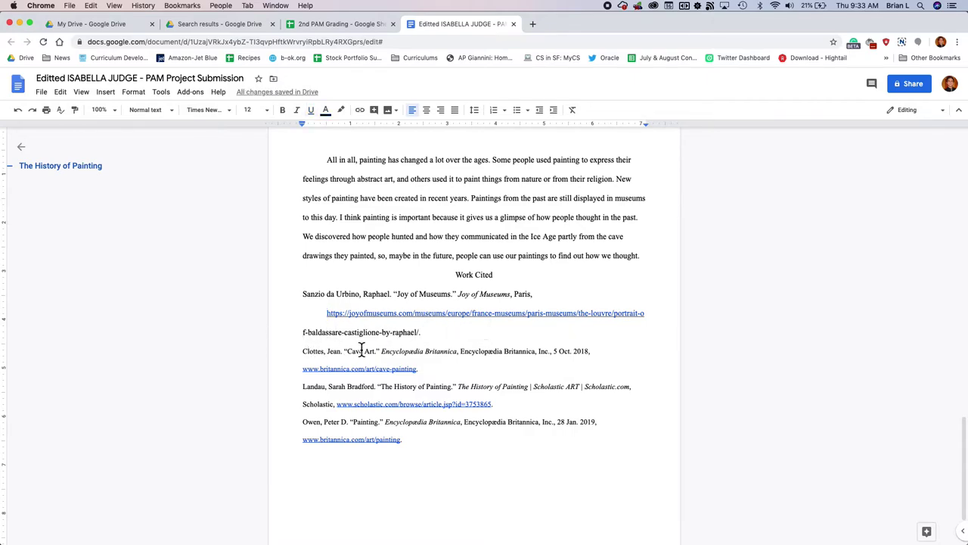
pyautogui.press('Tab')
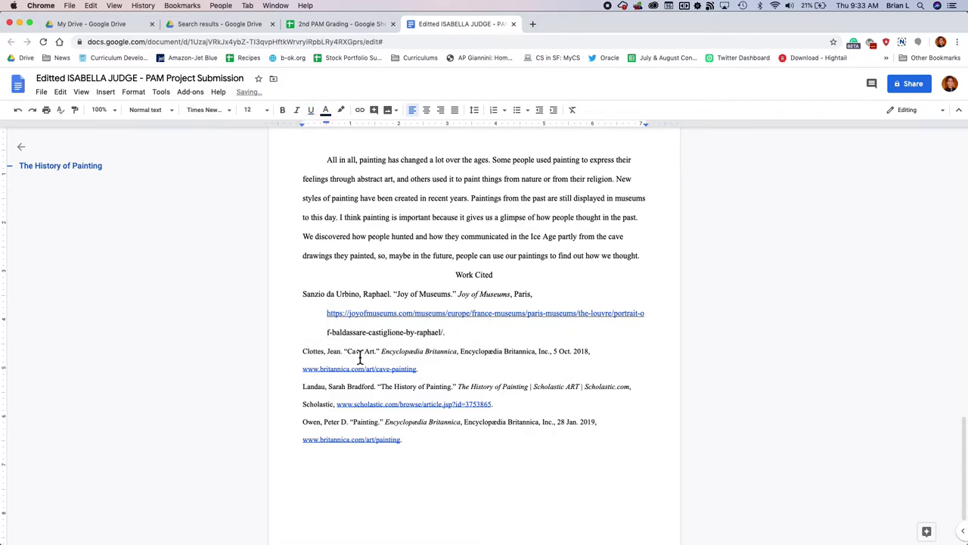
pyautogui.moveTo(302, 299); pyautogui.dragTo(490, 348)
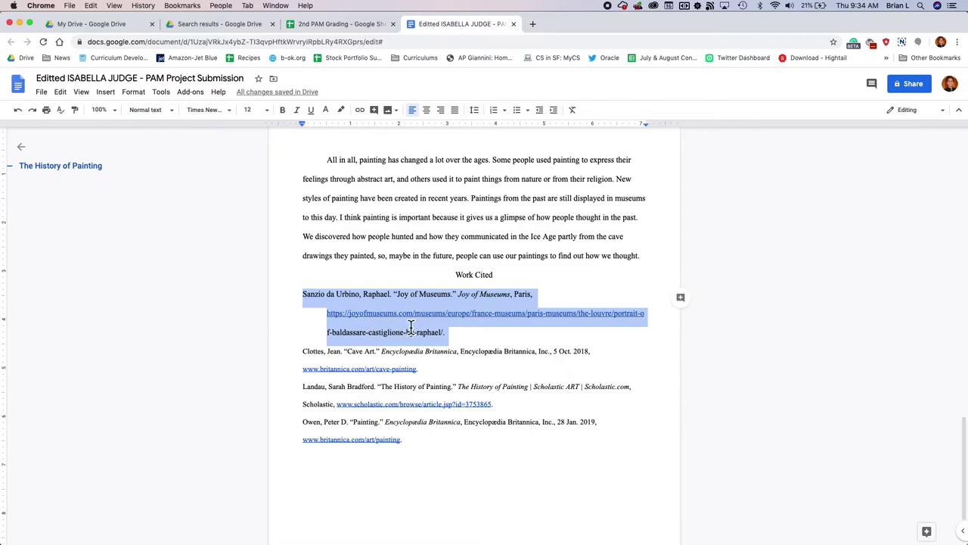
# Move the Sanzio da Urbino citation below the Owen entry.
pyautogui.press('BackSpace')
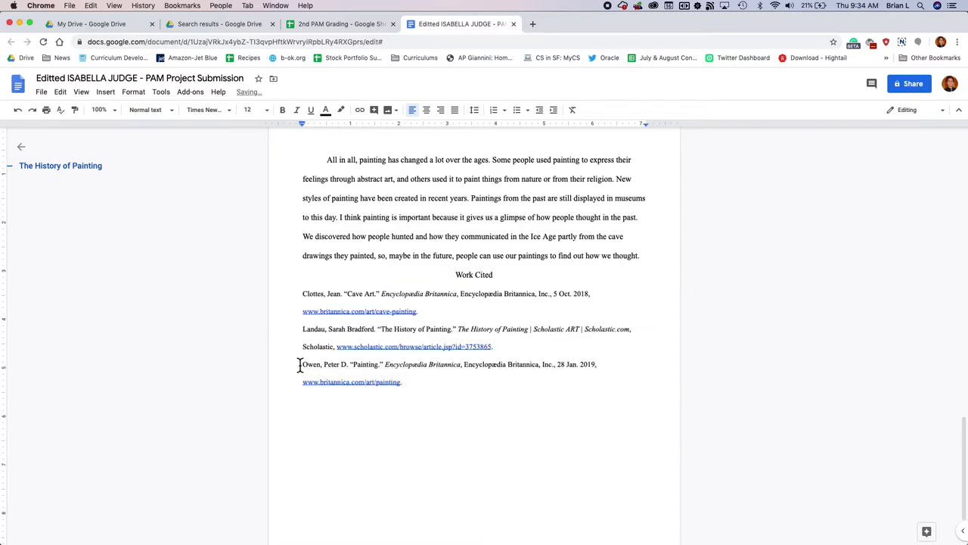
pyautogui.click(301, 397)
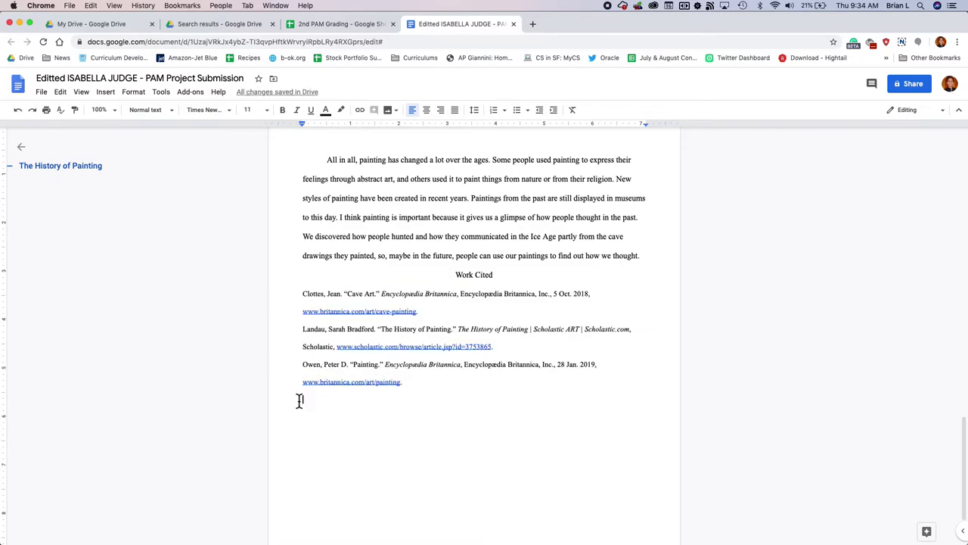
pyautogui.press('super+v')
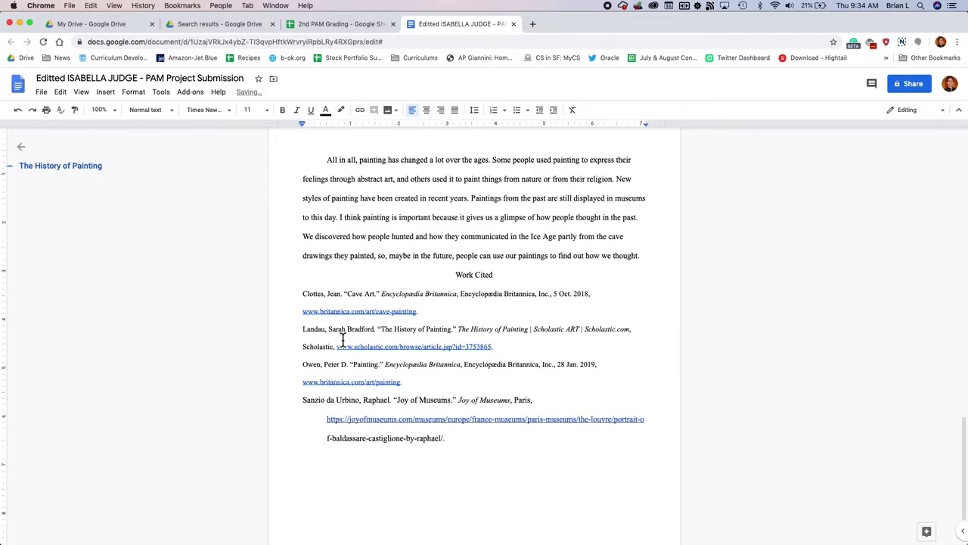
# Indent the continuation lines of the Clottes and Landau citations.
pyautogui.click(304, 298)
pyautogui.click(307, 313)
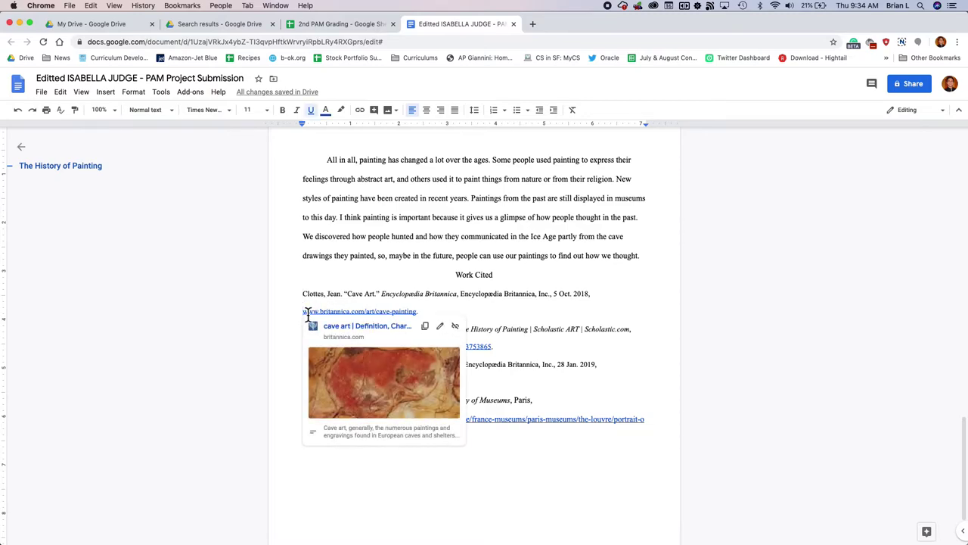
pyautogui.hotkey('ctrl', 'u')
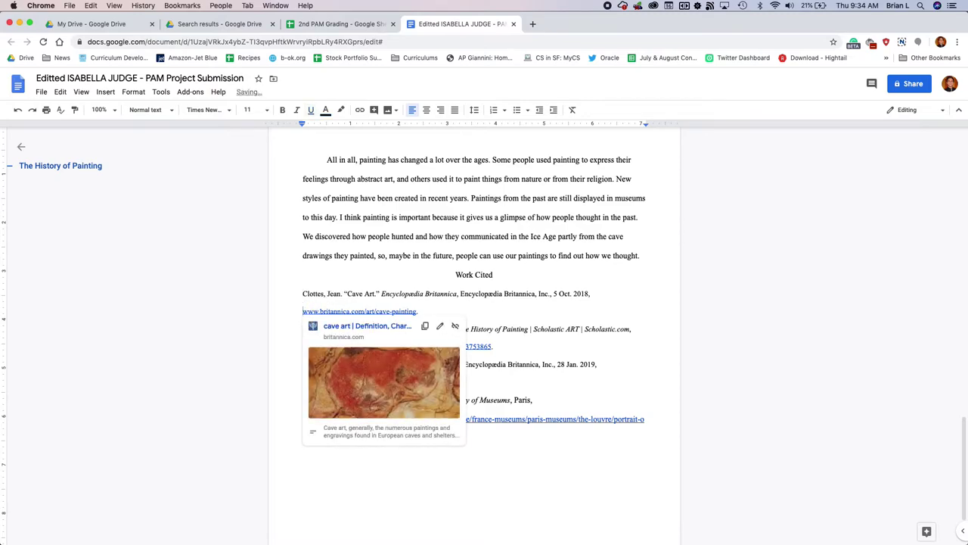
pyautogui.press('Tab')
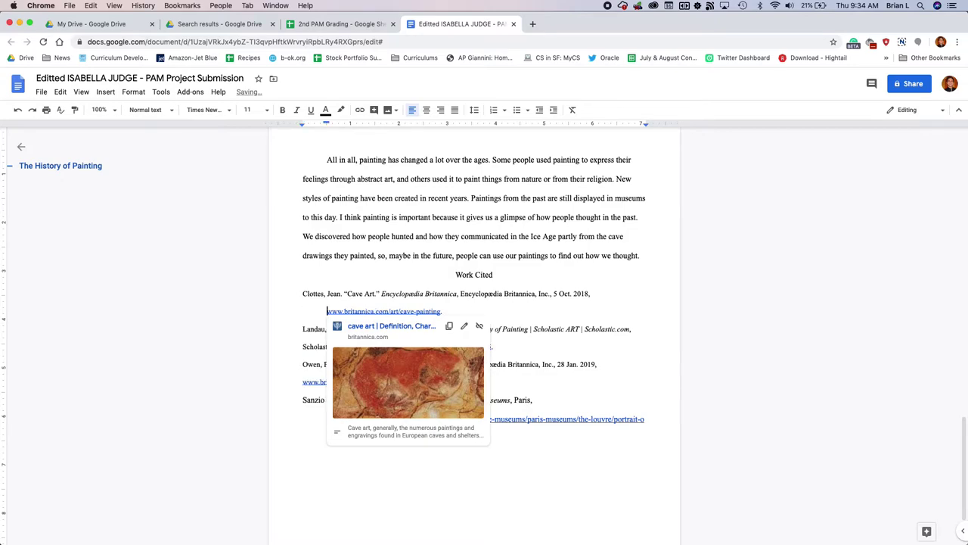
pyautogui.click(310, 333)
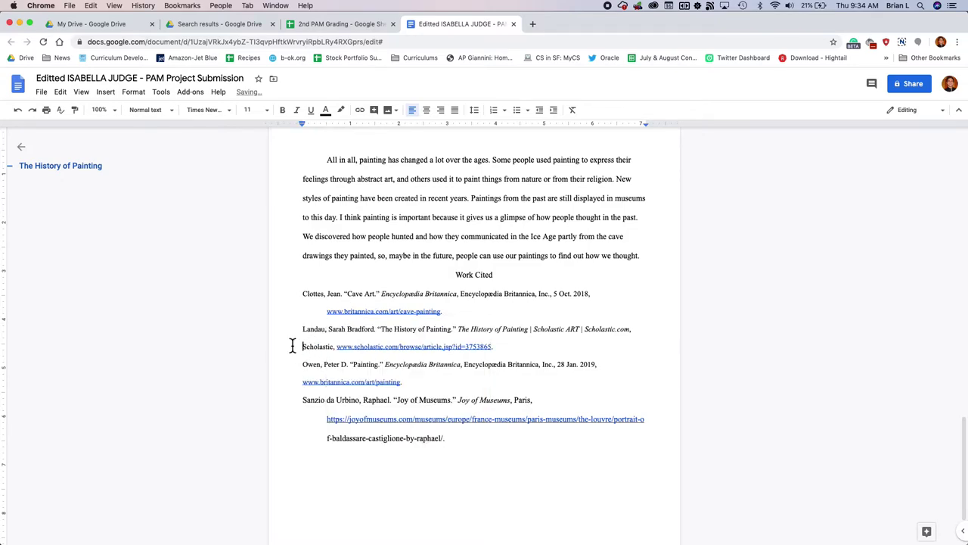
pyautogui.click(304, 347)
pyautogui.press('Tab')
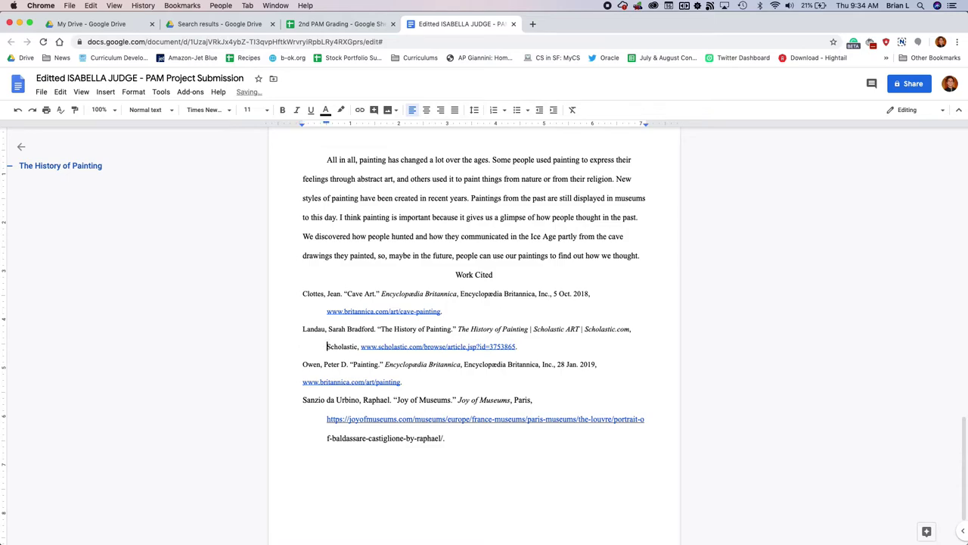
# Indent the continuation lines of the Owen and Sanzio citations.
pyautogui.click(296, 384)
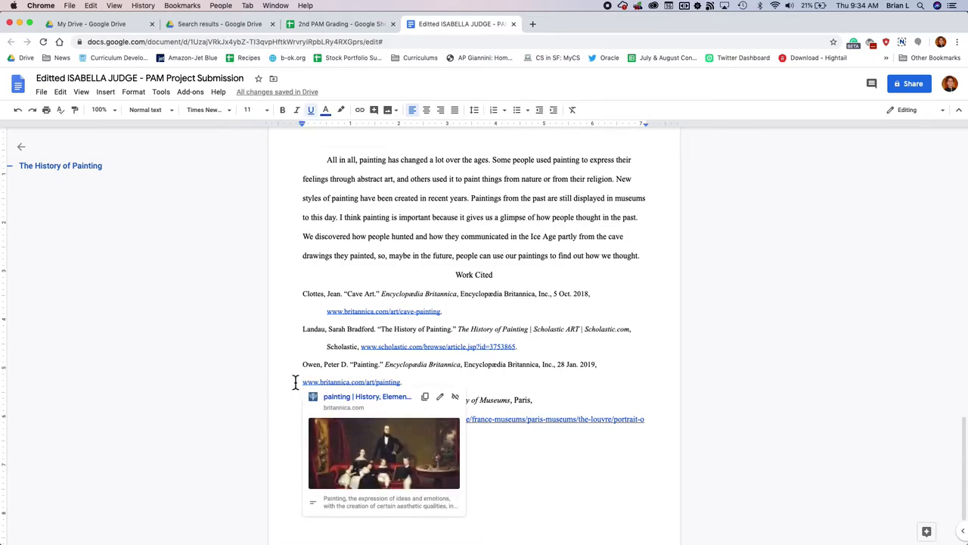
pyautogui.press('Tab')
pyautogui.click(296, 432)
pyautogui.press('Tab')
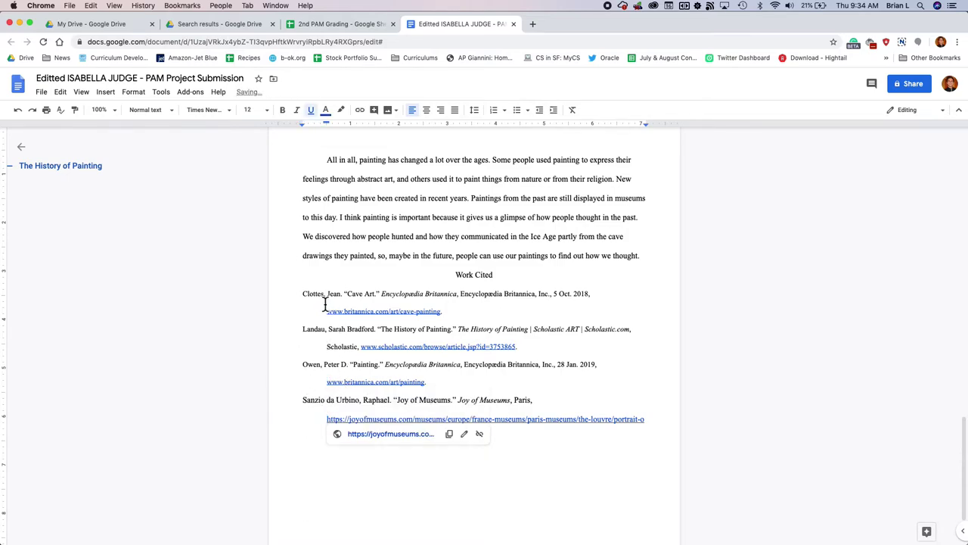
pyautogui.click(275, 446)
pyautogui.press('Tab')
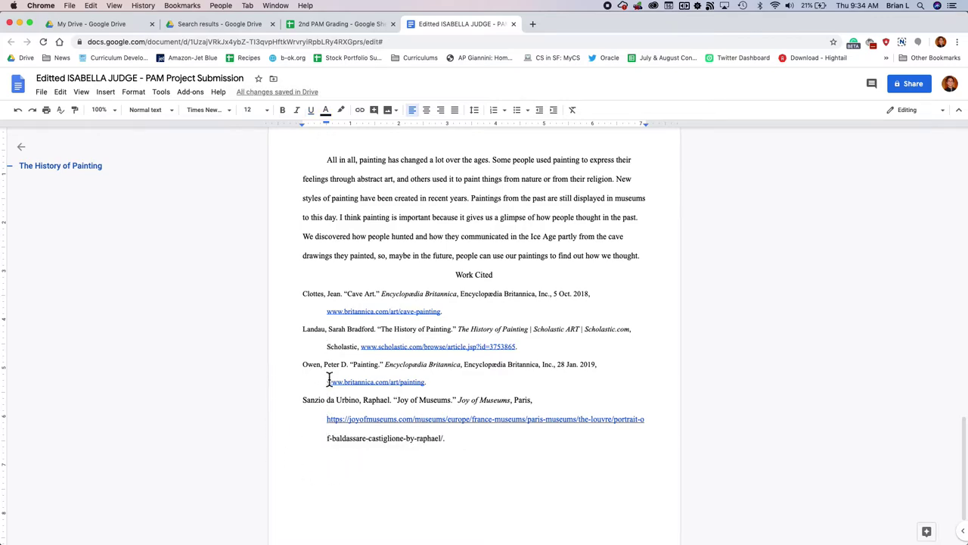
# Select all the essay text with Cmd+A.
pyautogui.moveTo(316, 403); pyautogui.dragTo(372, 402)
pyautogui.moveTo(314, 371); pyautogui.dragTo(366, 382)
pyautogui.click(454, 438)
pyautogui.press('super+a')
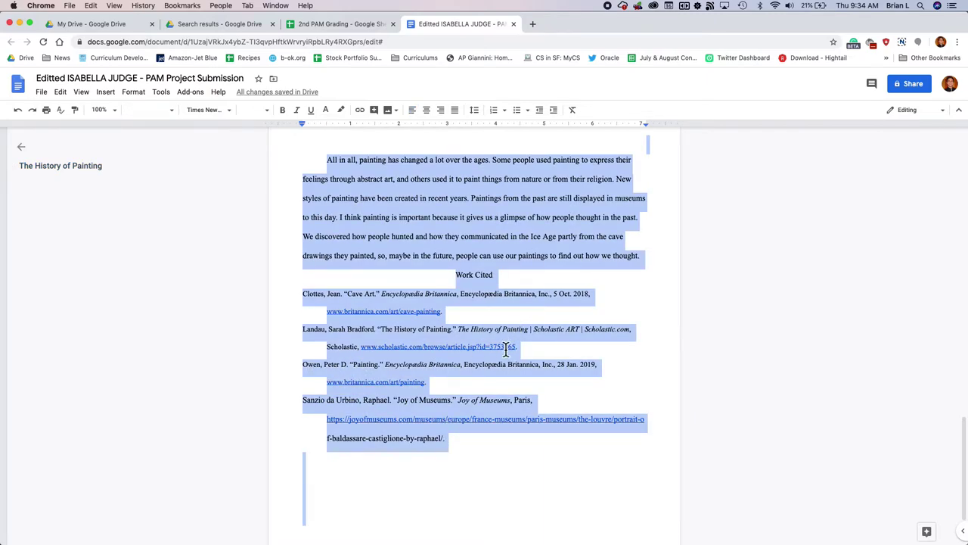
pyautogui.scroll(1, 462, 356)
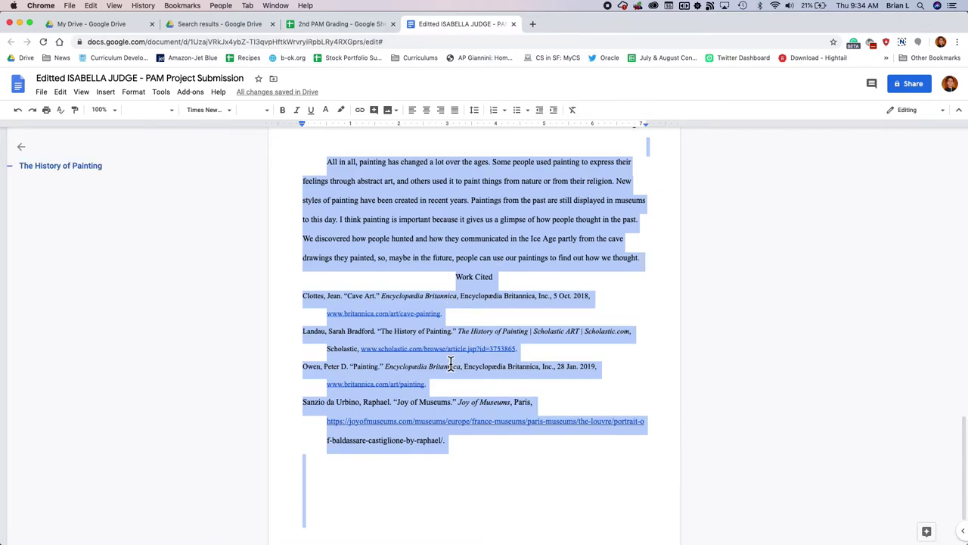
pyautogui.click(42, 92)
pyautogui.moveTo(60, 92)
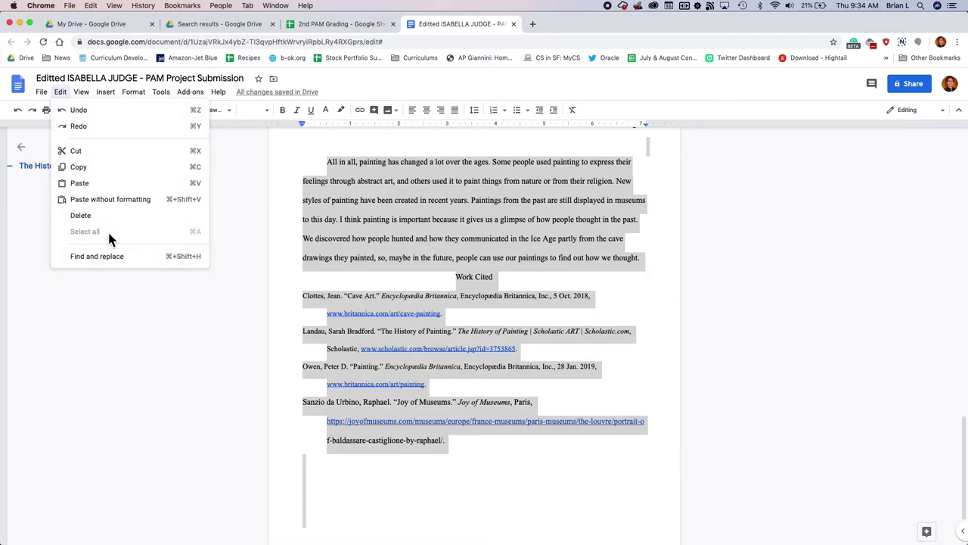
pyautogui.press('Escape')
# Set the selected text to 11 pt.
pyautogui.scroll(5, 506, 456)
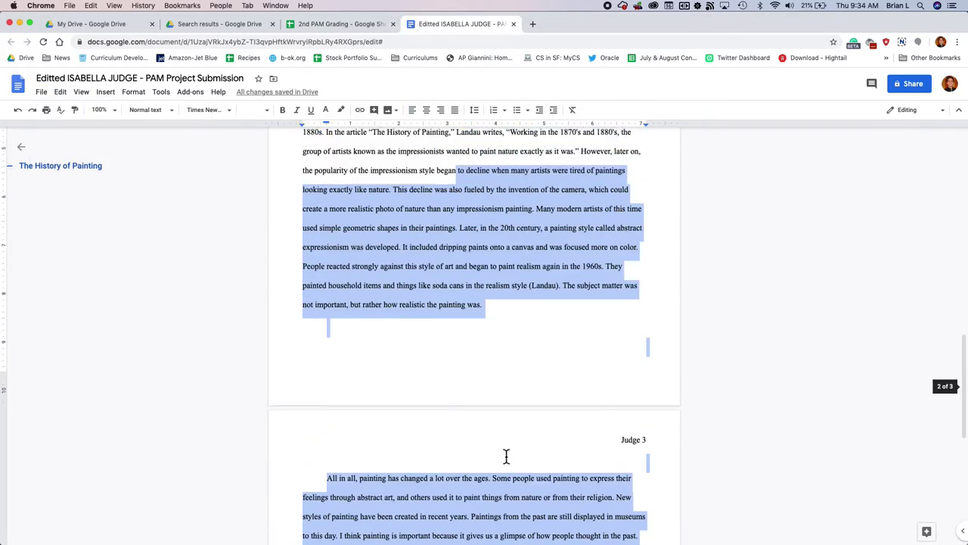
pyautogui.scroll(-7, 447, 430)
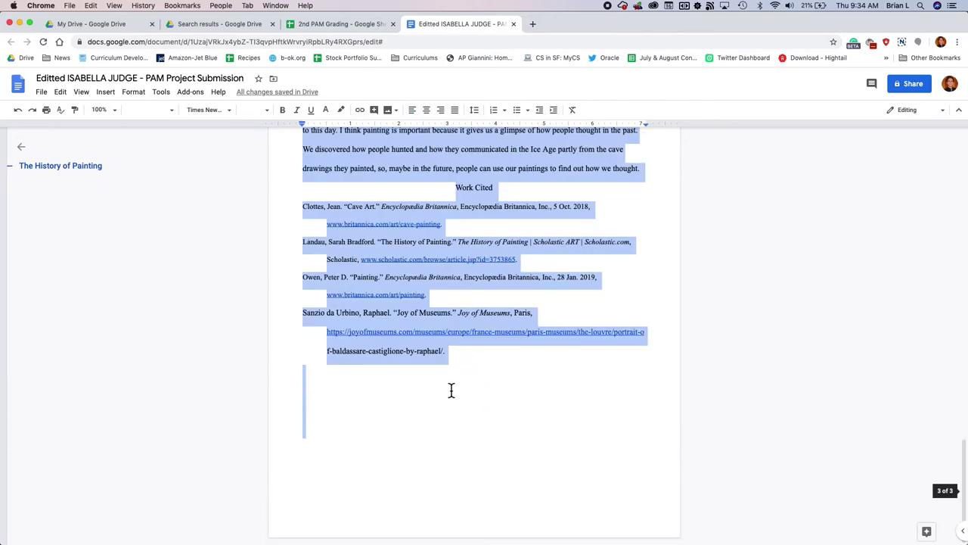
pyautogui.click(267, 110)
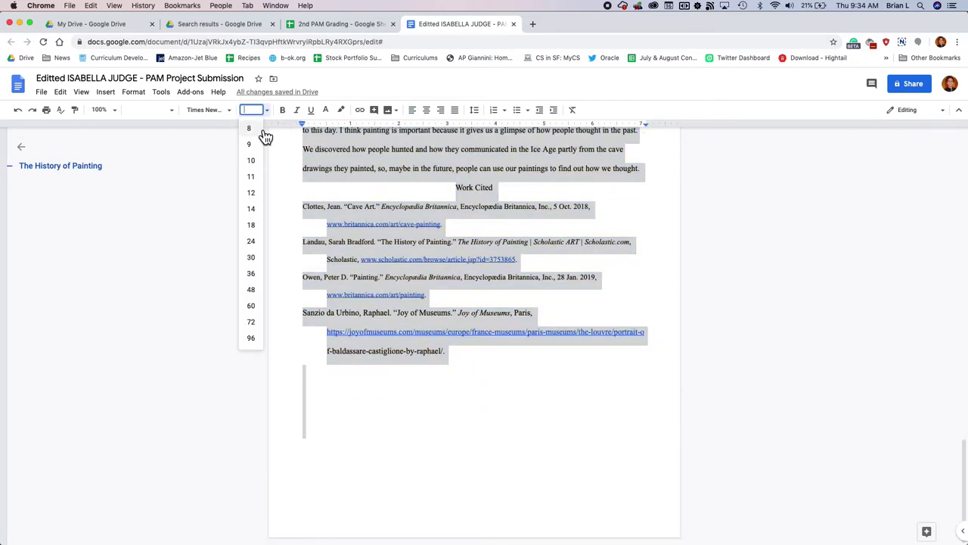
pyautogui.click(253, 177)
pyautogui.scroll(5, 439, 232)
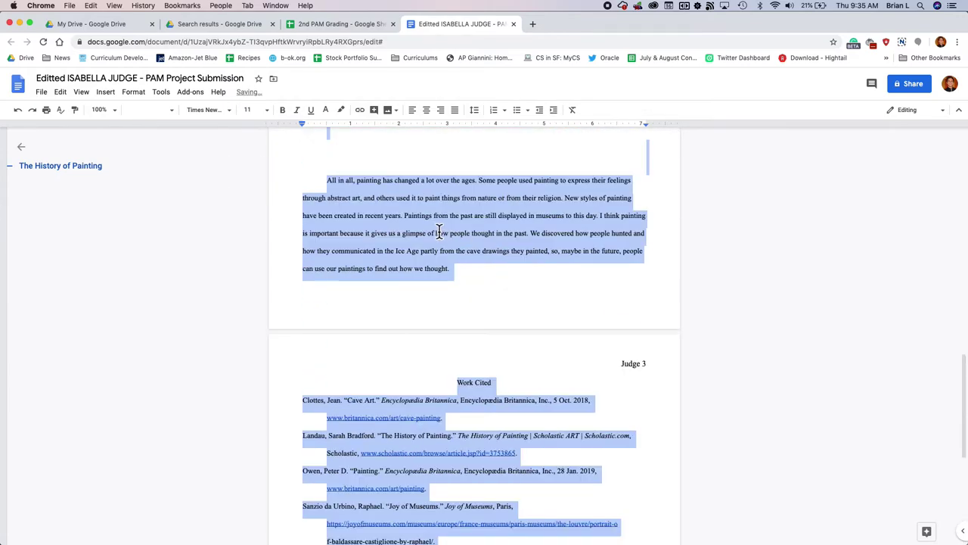
# Delete the blank lines above 'All in all' and check the page flow.
pyautogui.click(477, 232)
pyautogui.scroll(5, 475, 234)
pyautogui.scroll(-5, 475, 239)
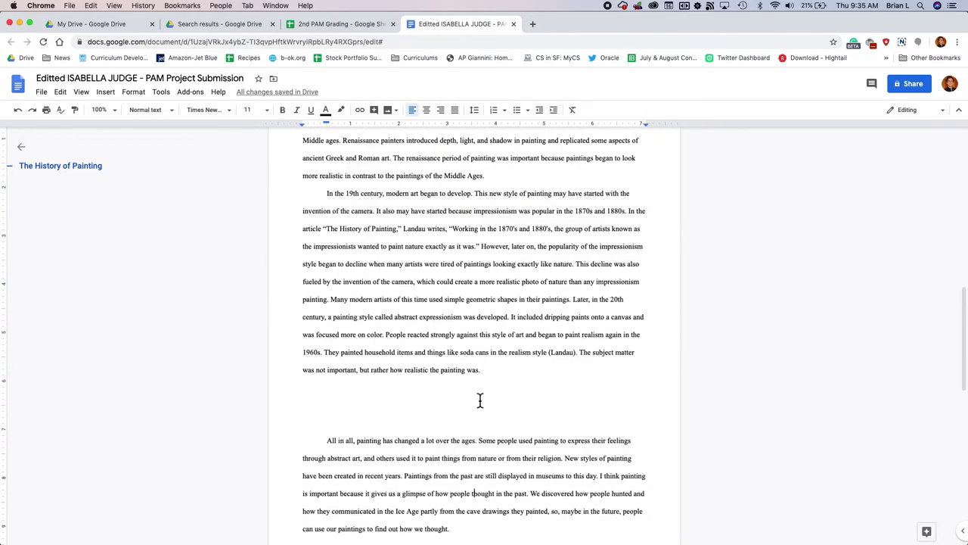
pyautogui.click(389, 340)
pyautogui.press('BackSpace')
pyautogui.press('BackSpace')
pyautogui.press('BackSpace')
pyautogui.press('BackSpace')
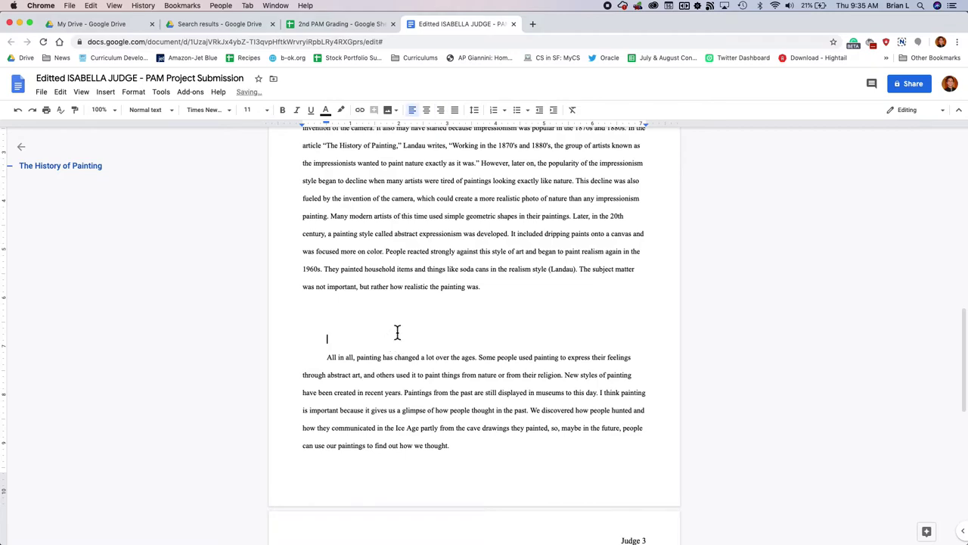
pyautogui.scroll(6, 481, 317)
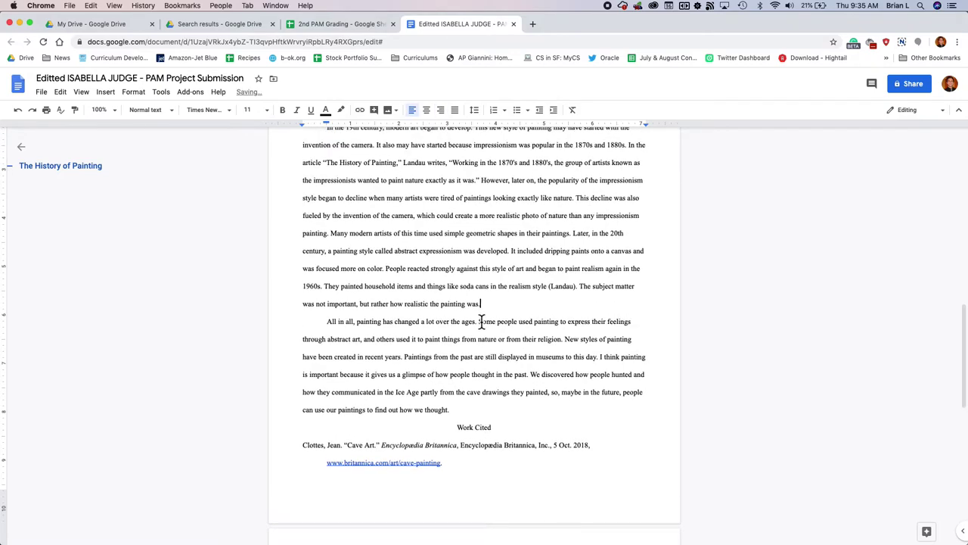
pyautogui.scroll(12, 480, 324)
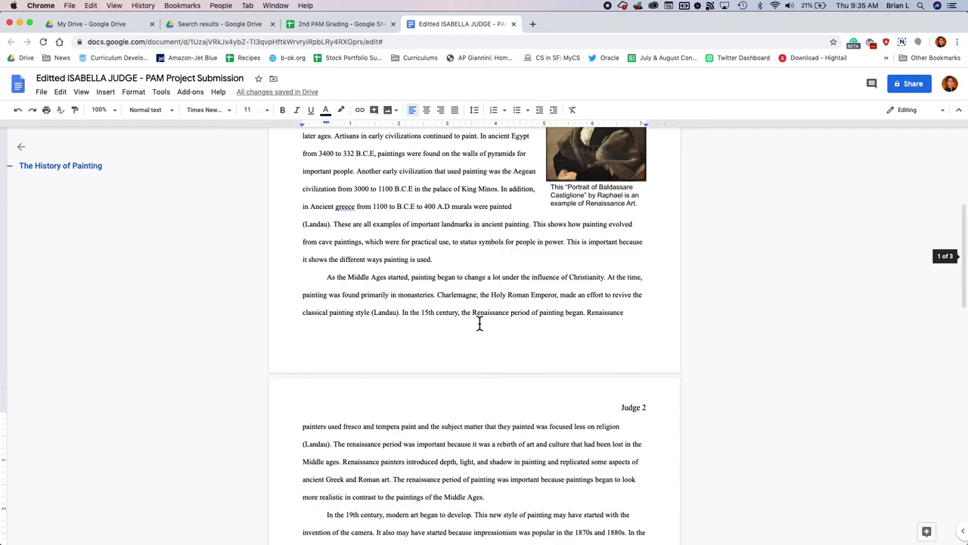
pyautogui.scroll(-4, 480, 324)
pyautogui.scroll(-15, 479, 324)
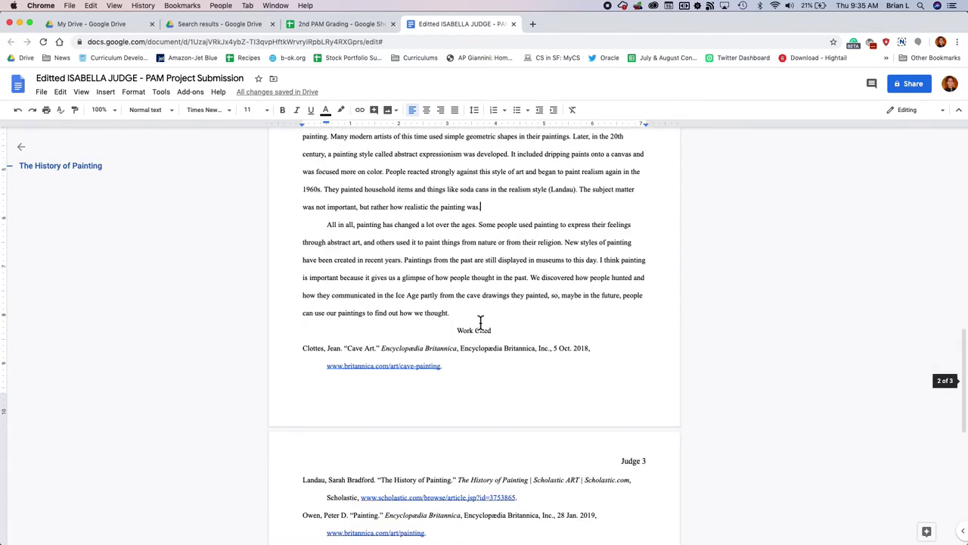
# Insert a page break before the Work Cited heading via Insert > Break.
pyautogui.click(458, 180)
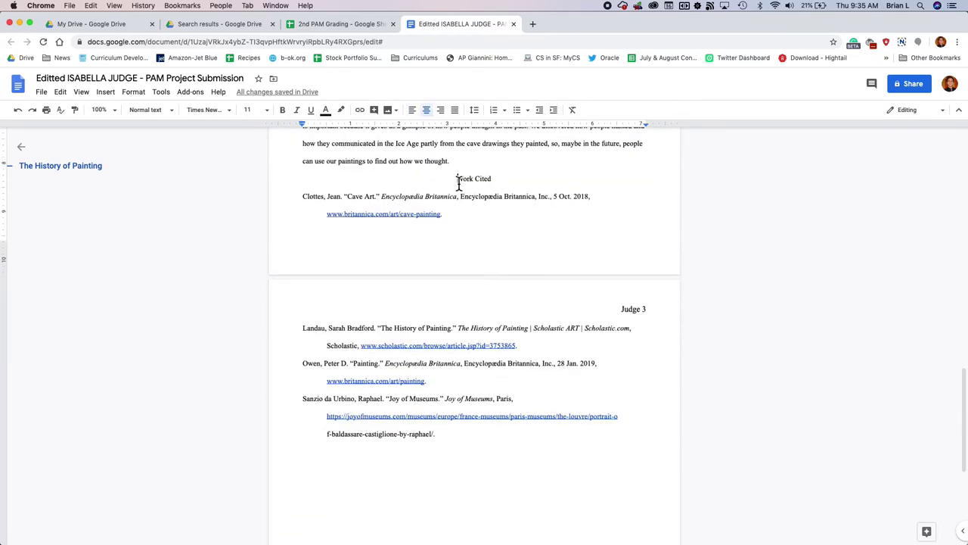
pyautogui.click(464, 173)
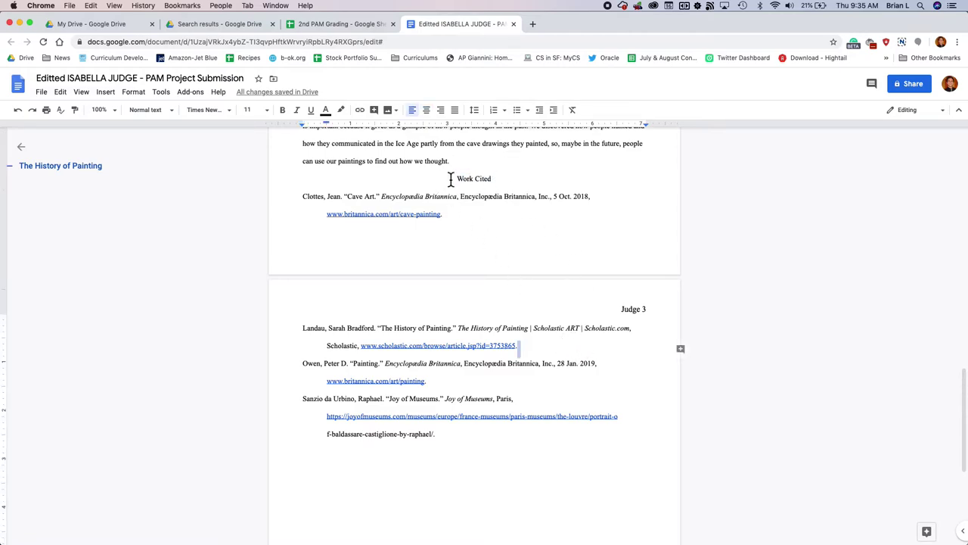
pyautogui.click(455, 180)
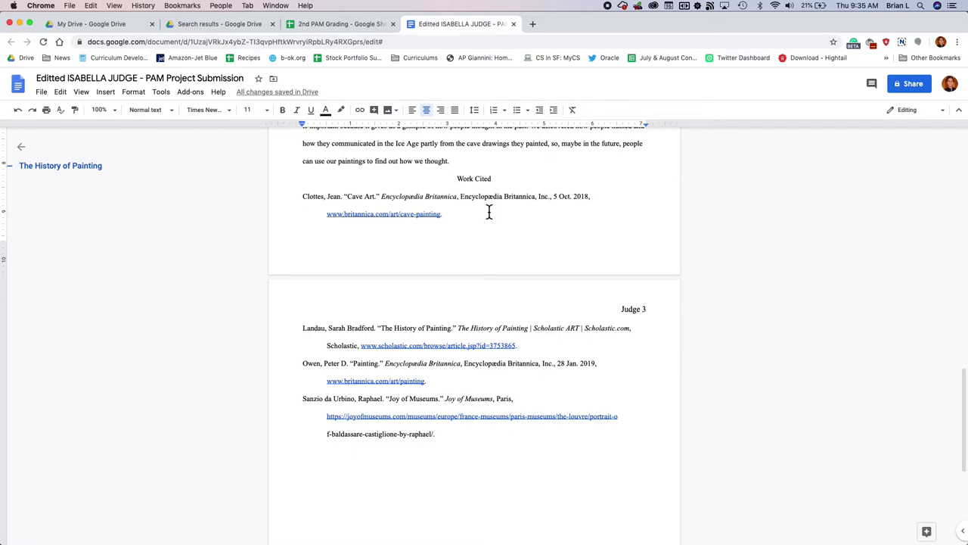
pyautogui.press('super+Return')
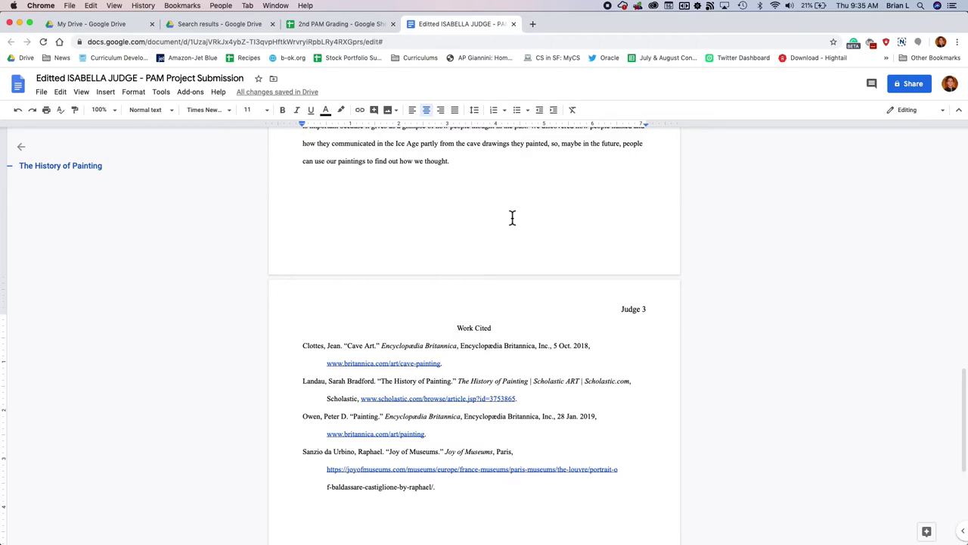
pyautogui.press('super+z')
pyautogui.click(82, 92)
pyautogui.moveTo(107, 96)
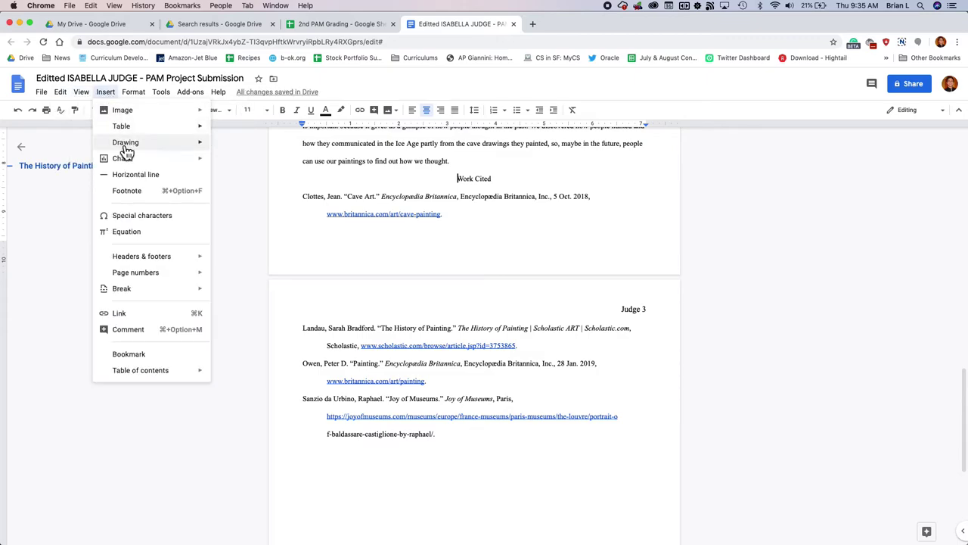
pyautogui.moveTo(163, 297)
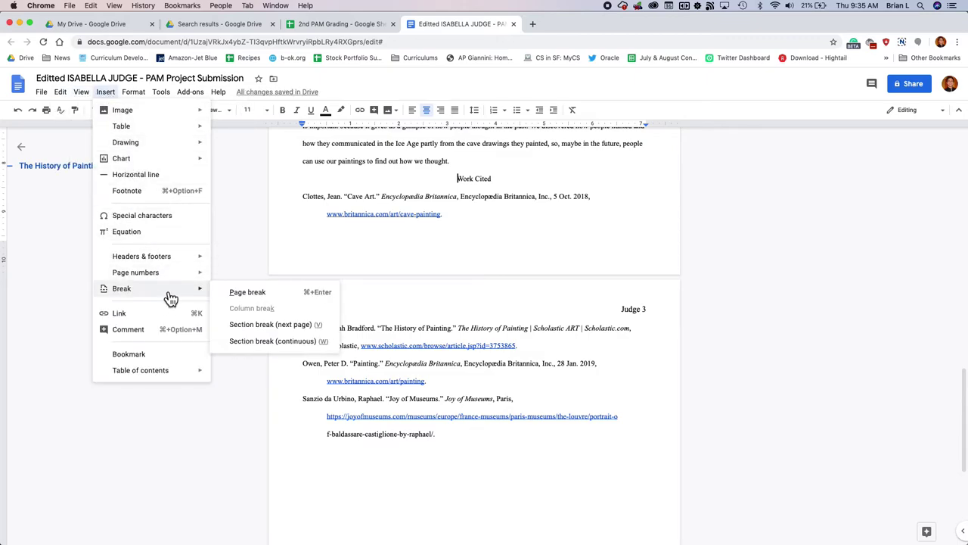
pyautogui.click(250, 292)
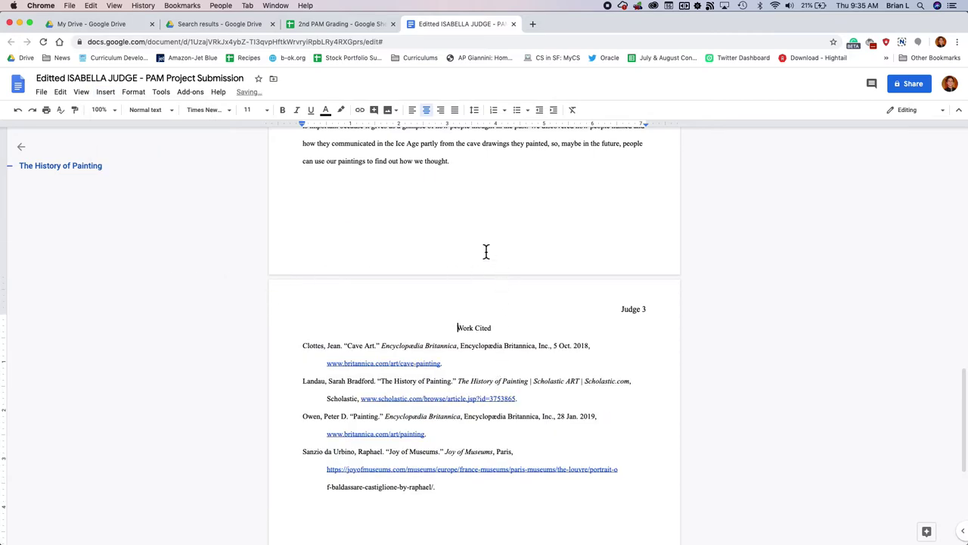
# Type test text 'Edfdfd', 'fd', 'df' below the conclusion, then undo the later lines.
pyautogui.click(469, 214)
pyautogui.write('Edfdfd')
pyautogui.press('Return')
pyautogui.press('Return')
pyautogui.write('fd')
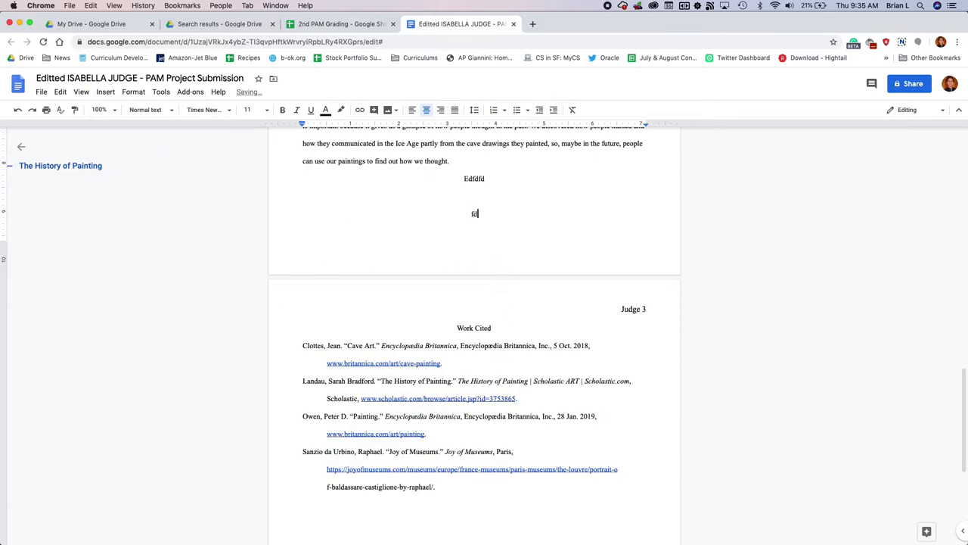
pyautogui.press('Return')
pyautogui.write('df')
pyautogui.press('Return')
pyautogui.press('super+z')
pyautogui.press('super+z')
pyautogui.press('super+z')
pyautogui.press('super+z')
pyautogui.press('super+z')
pyautogui.press('super+z')
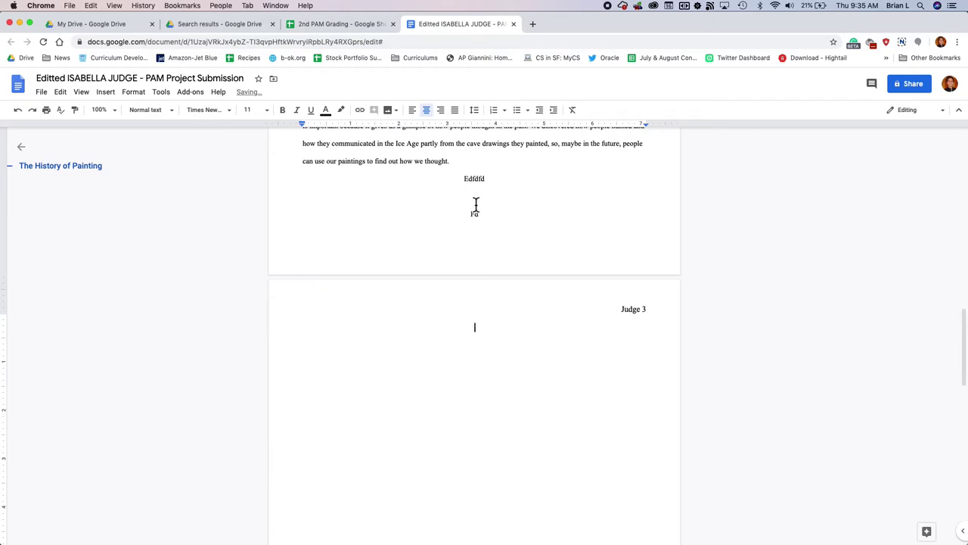
pyautogui.press('super+z')
pyautogui.press('super+z')
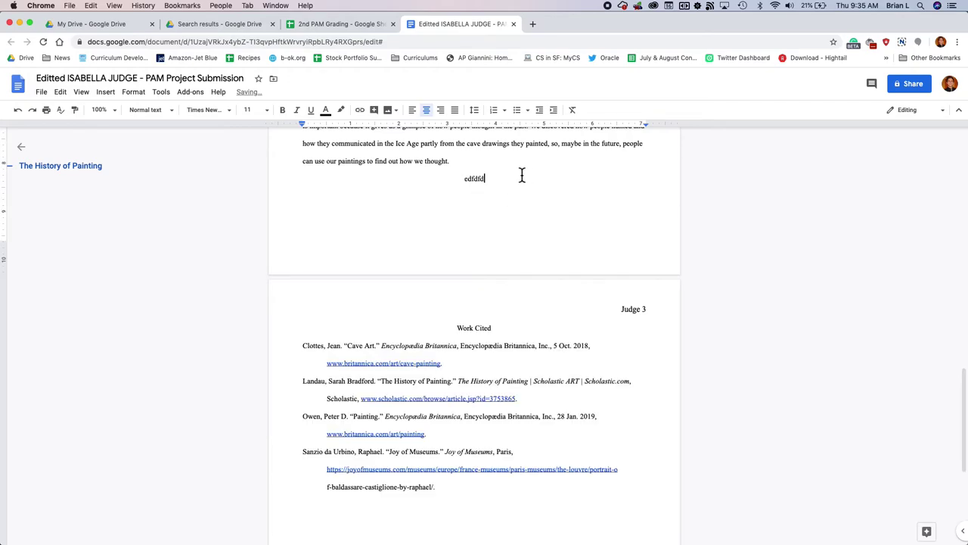
# Set the header's surname and page number text to 11 pt.
pyautogui.scroll(5, 514, 200)
pyautogui.scroll(15, 514, 201)
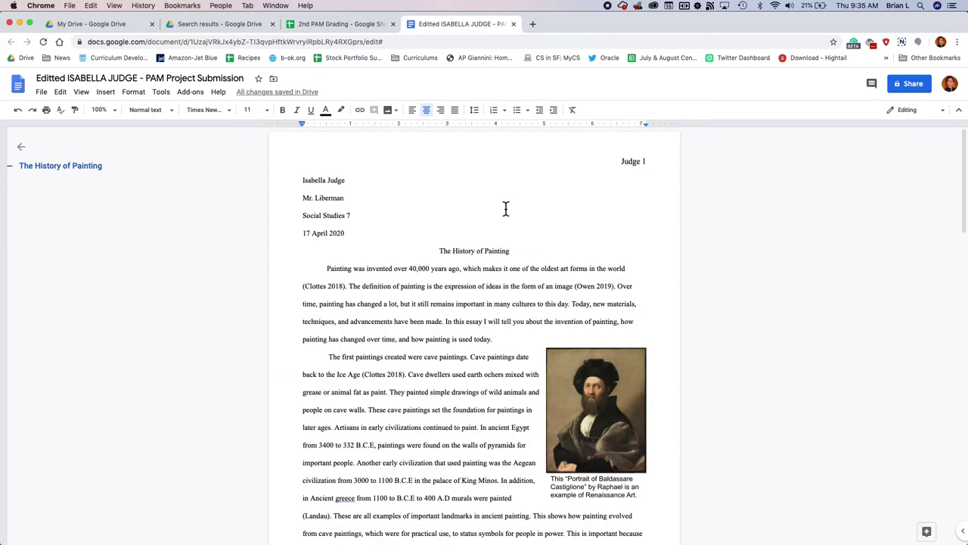
pyautogui.scroll(-3, 502, 301)
pyautogui.scroll(3, 545, 312)
pyautogui.click(623, 161)
pyautogui.click(635, 159)
pyautogui.tripleClick(635, 161)
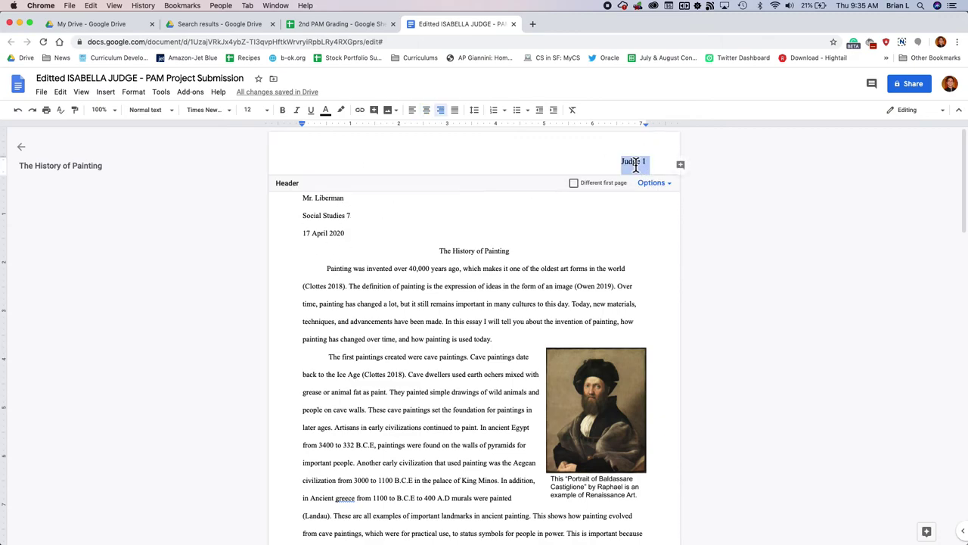
pyautogui.click(255, 110)
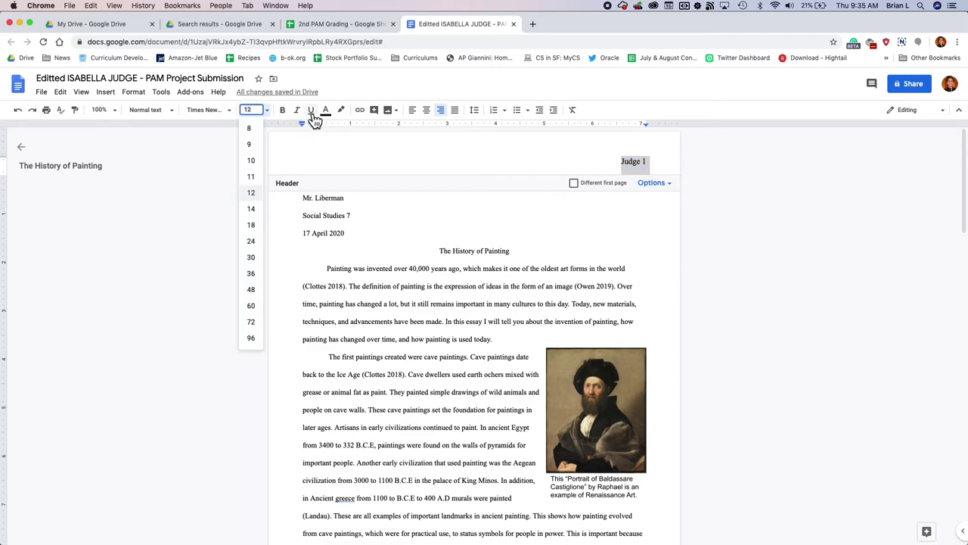
pyautogui.write('11')
pyautogui.press('Return')
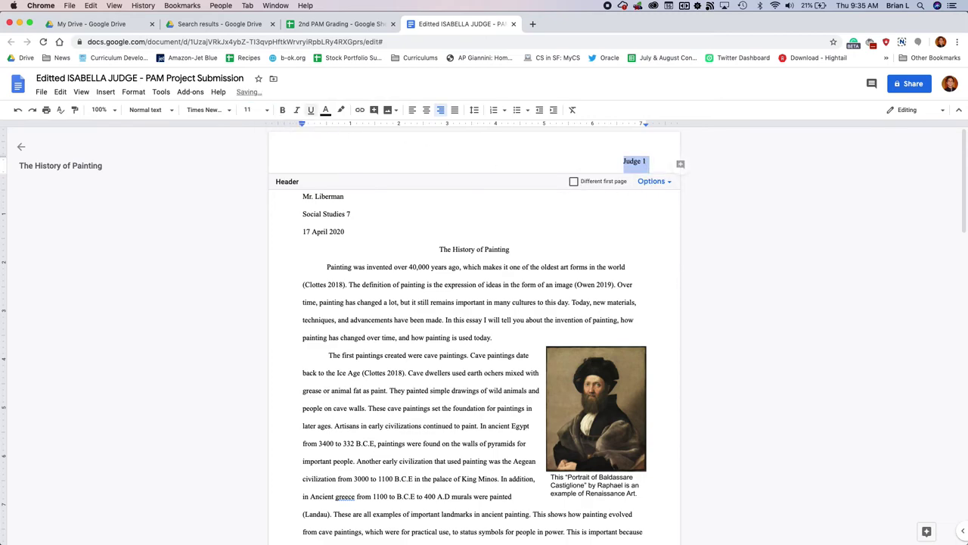
pyautogui.click(428, 214)
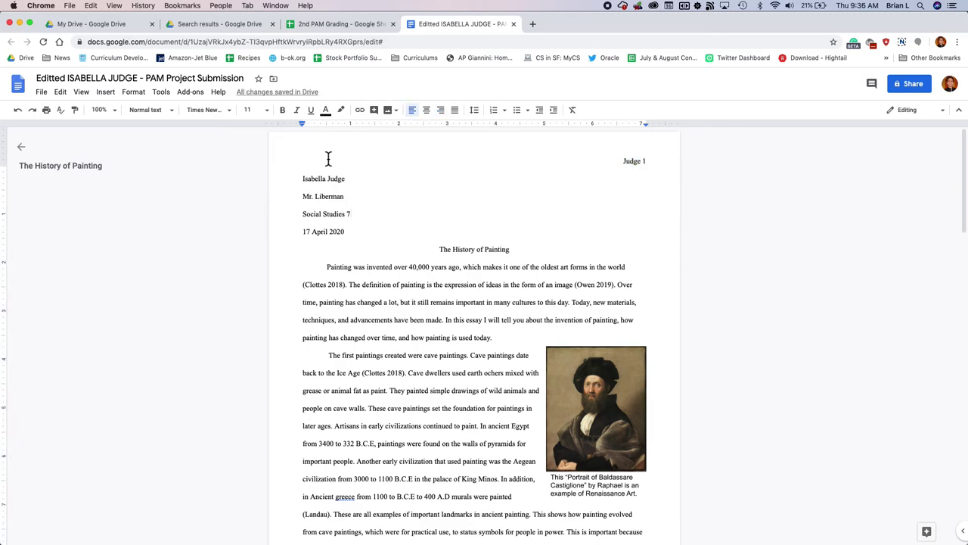
pyautogui.scroll(-3, 428, 277)
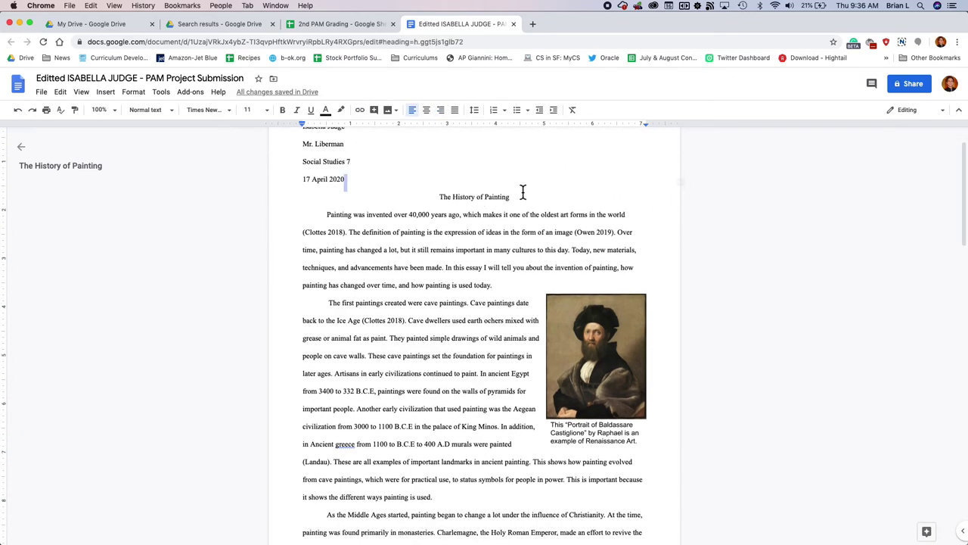
pyautogui.click(533, 196)
pyautogui.scroll(-4, 484, 424)
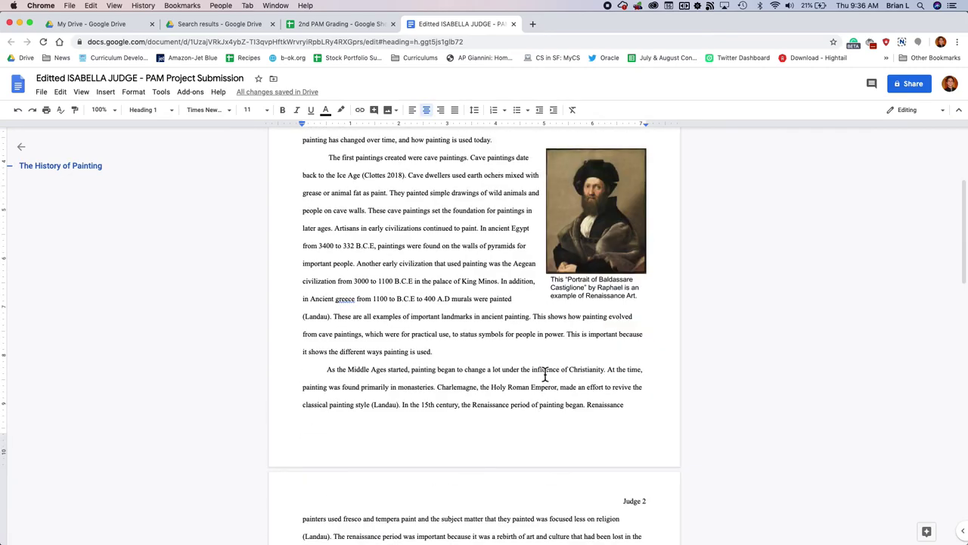
pyautogui.scroll(-6, 471, 302)
pyautogui.scroll(-12, 474, 348)
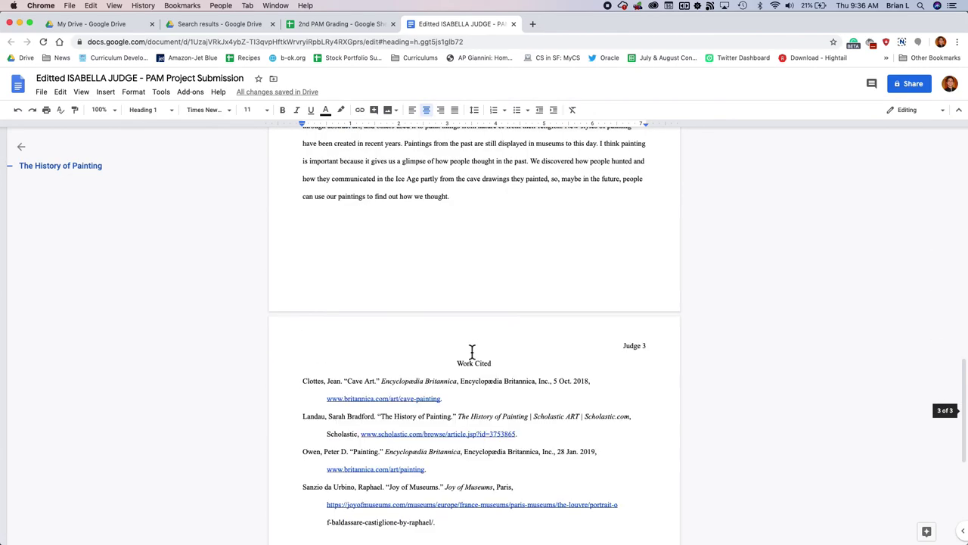
pyautogui.click(465, 454)
pyautogui.click(436, 439)
pyautogui.moveTo(436, 439); pyautogui.dragTo(277, 267)
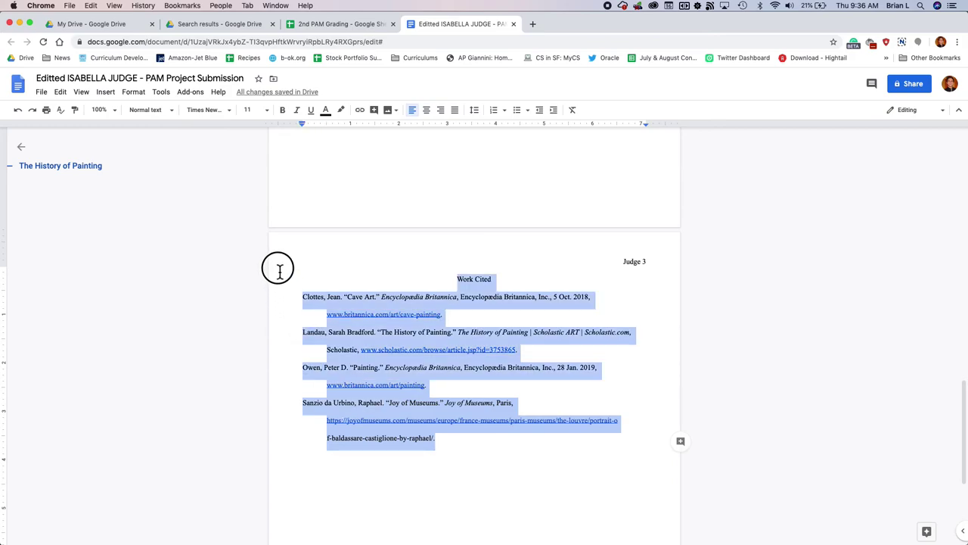
pyautogui.scroll(3, 452, 436)
pyautogui.scroll(-3, 453, 423)
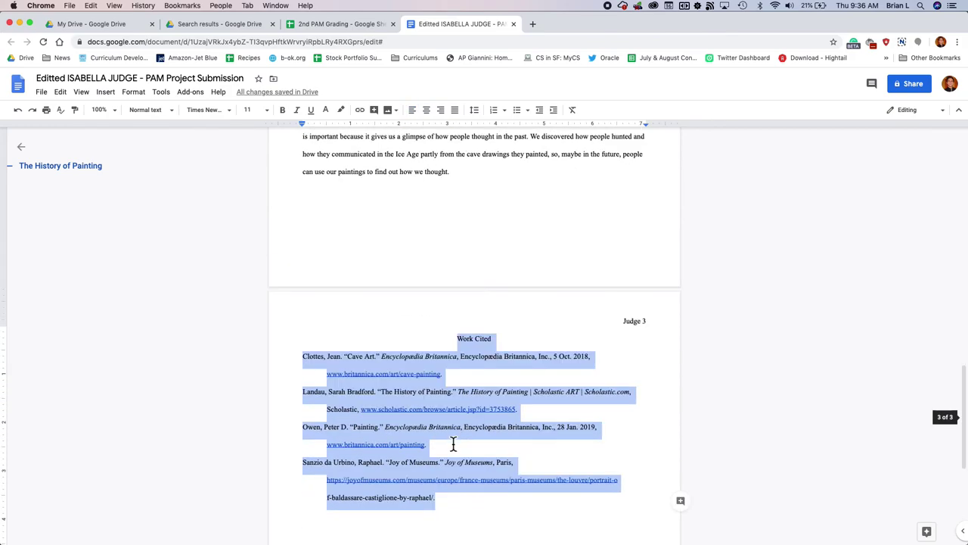
pyautogui.click(490, 518)
pyautogui.click(326, 373)
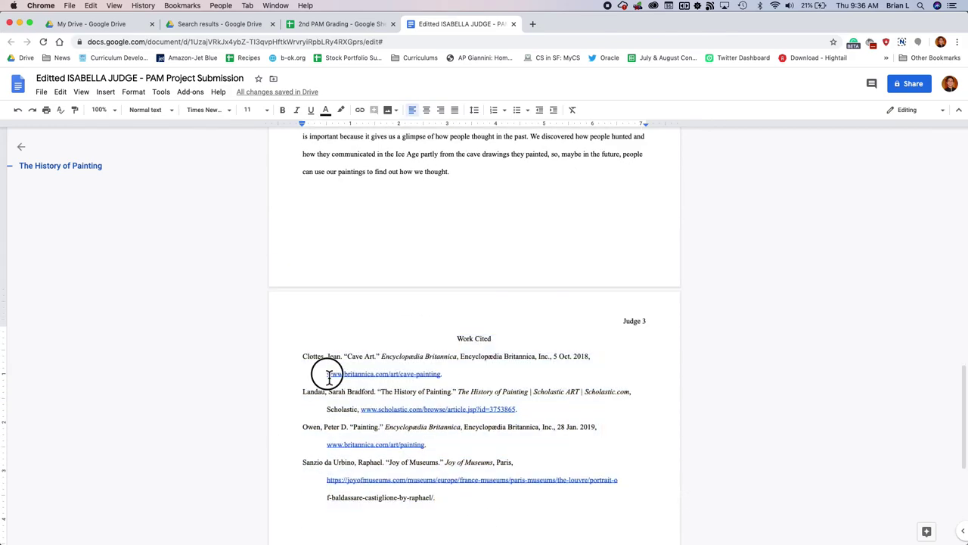
pyautogui.click(317, 408)
pyautogui.click(315, 446)
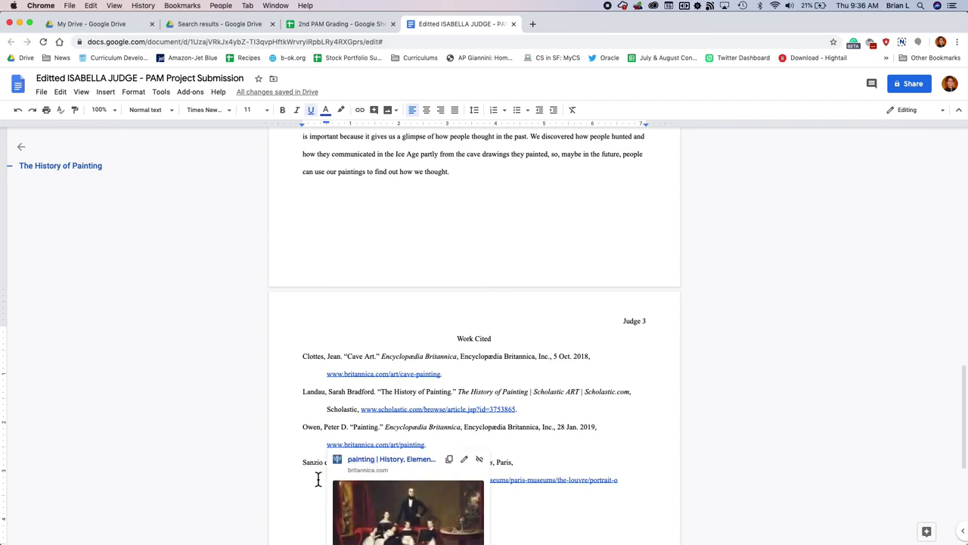
pyautogui.click(317, 480)
pyautogui.scroll(-2, 313, 511)
pyautogui.click(309, 503)
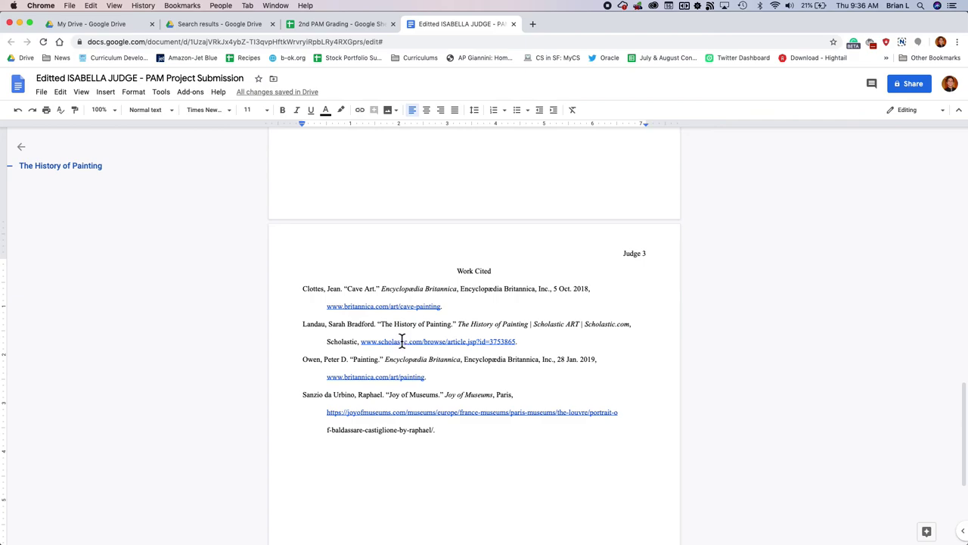
pyautogui.scroll(1, 401, 340)
pyautogui.scroll(3, 400, 342)
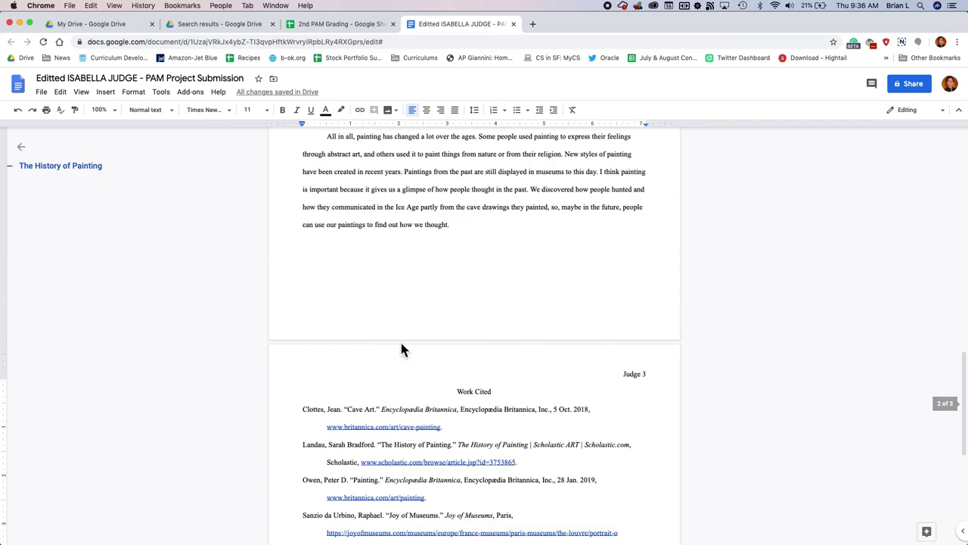
pyautogui.scroll(10, 398, 342)
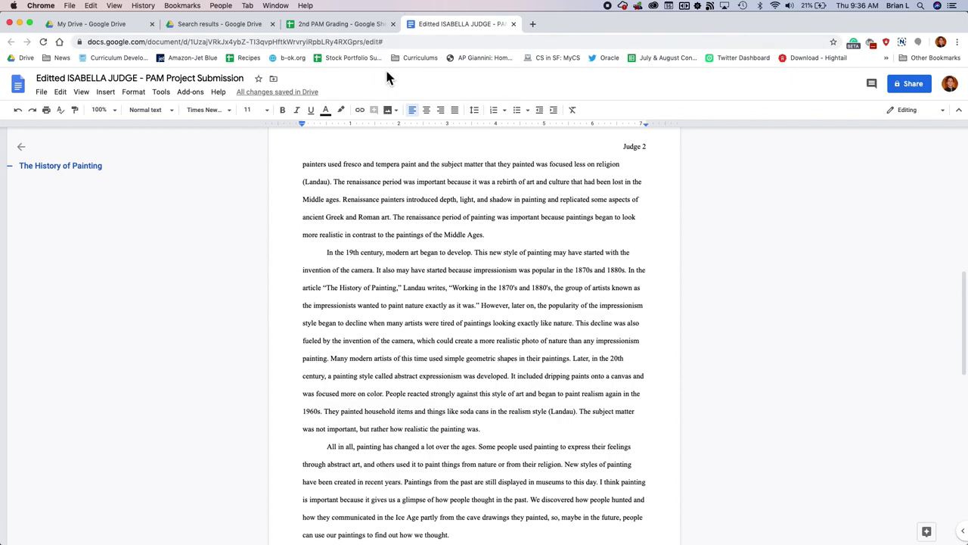